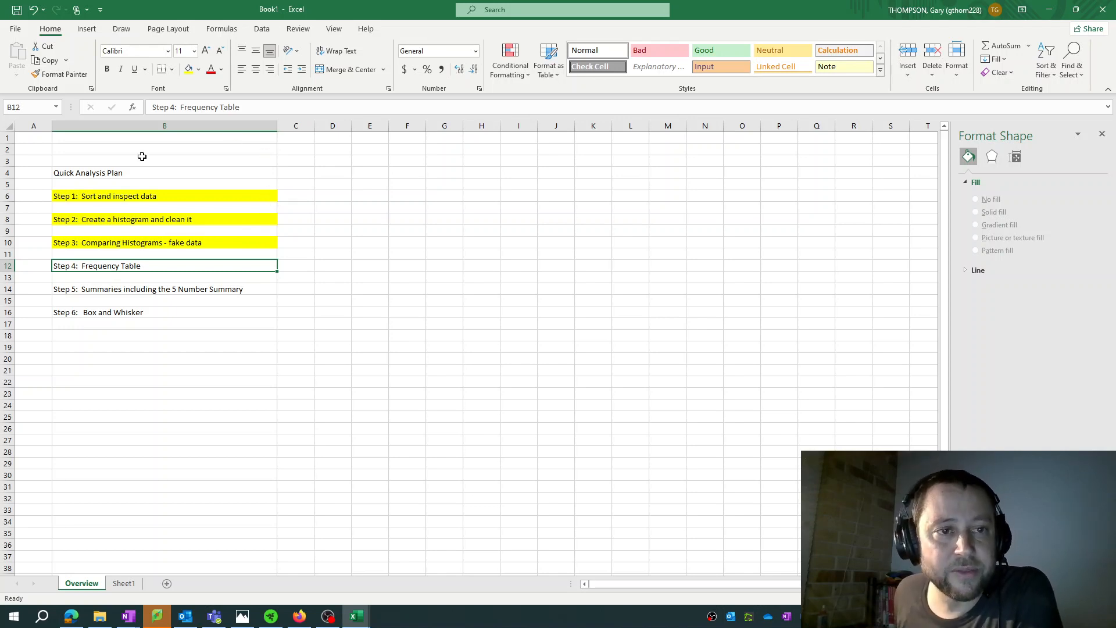
Highlight the "Step 4: Frequency Table" cell in yellow and open Sheet1 at its upper histogram
{"action": "left_click", "coordinate": [189, 70]}
{"action": "left_click", "coordinate": [124, 584]}
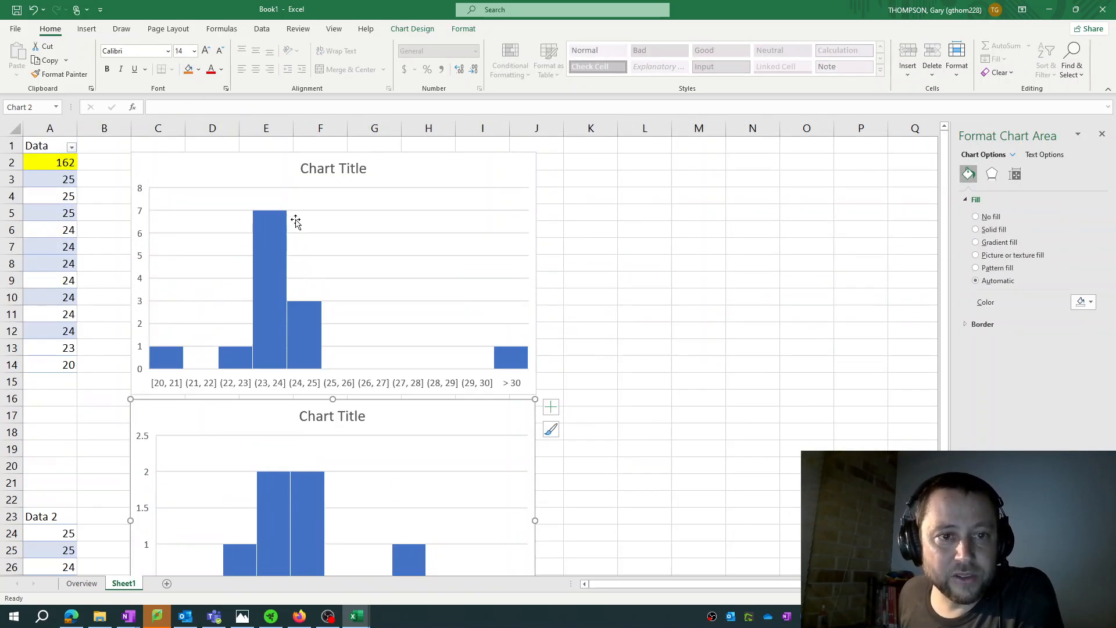
{"action": "left_click", "coordinate": [274, 191]}
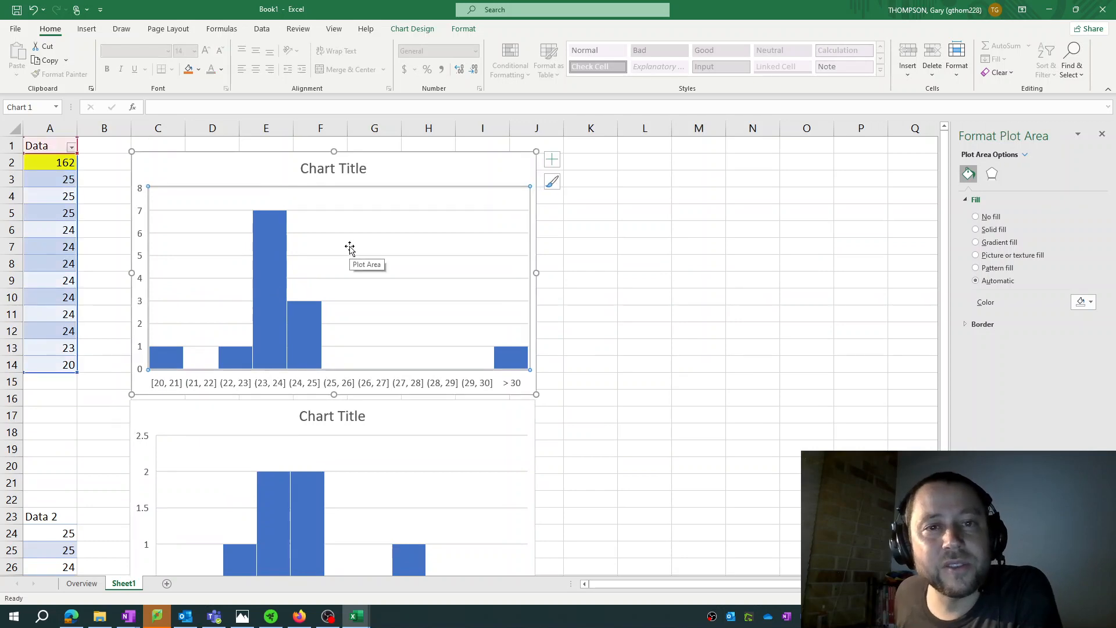
Enter the heading Interval in L3 with the intervals 20 to 21, 21 to 22 and 22 to 23 in the cells below it
{"action": "left_click", "coordinate": [655, 182]}
{"action": "type", "text": "Interval"}
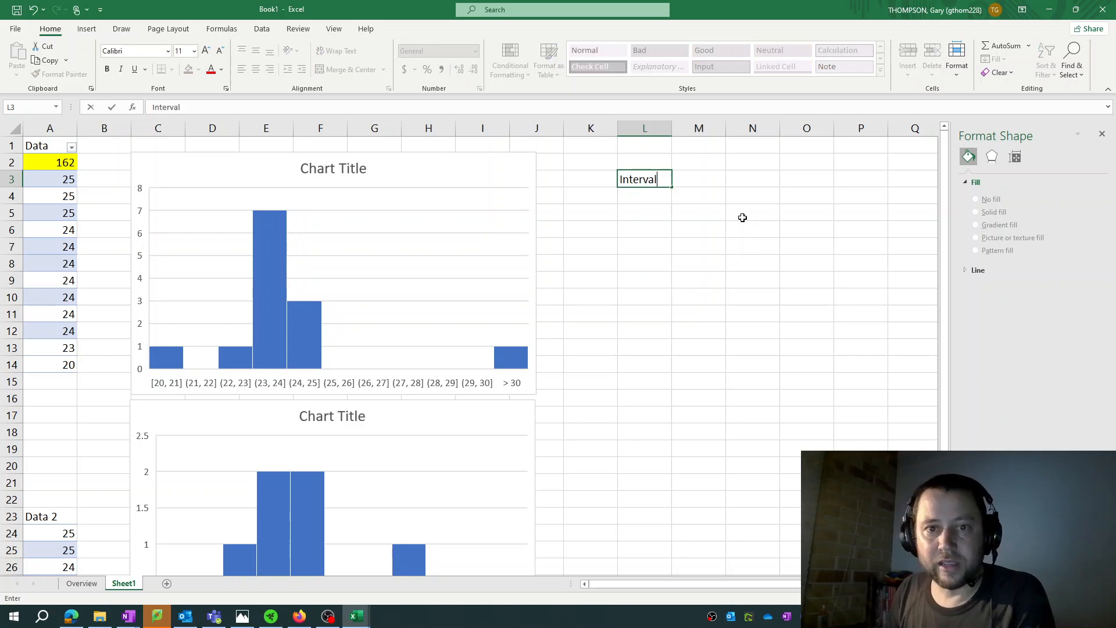
{"action": "key", "text": "Return"}
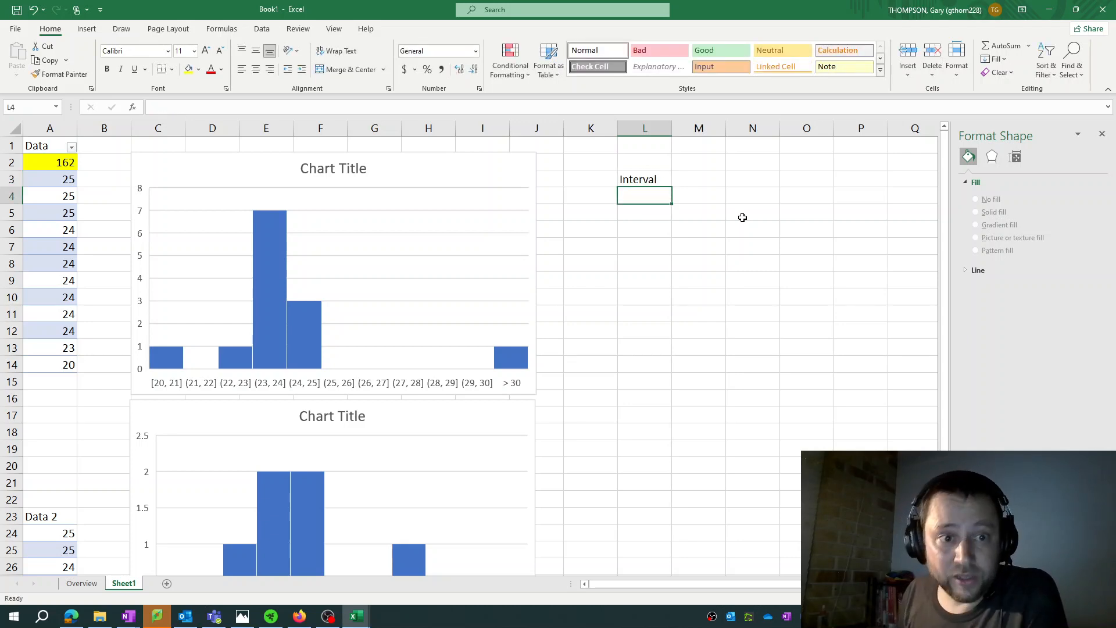
{"action": "type", "text": "20"}
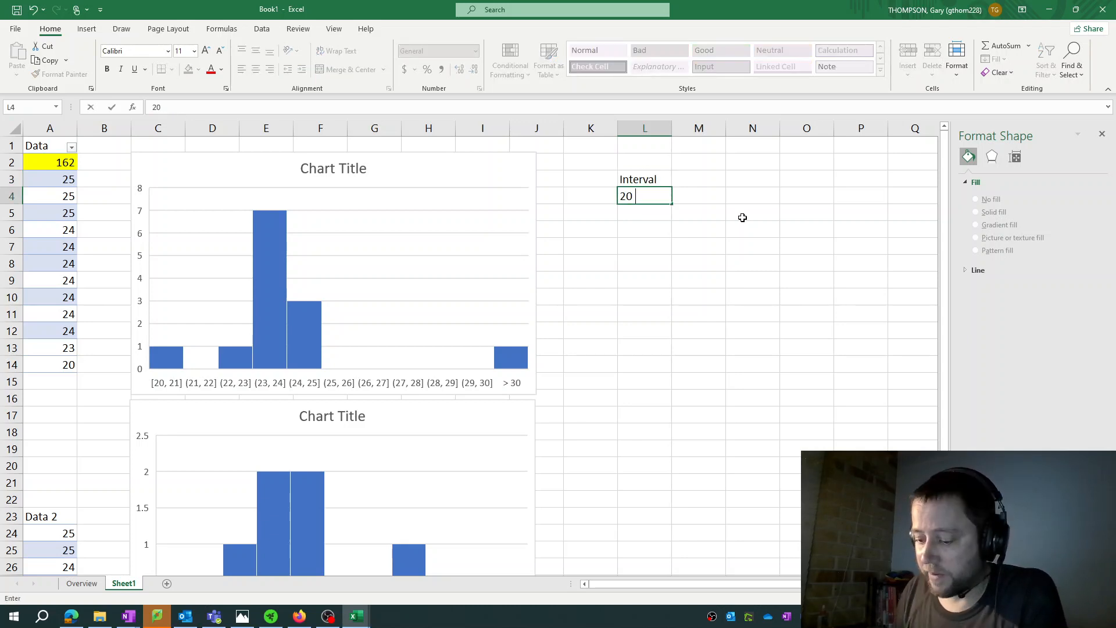
{"action": "type", "text": " to 21"}
{"action": "key", "text": "Return"}
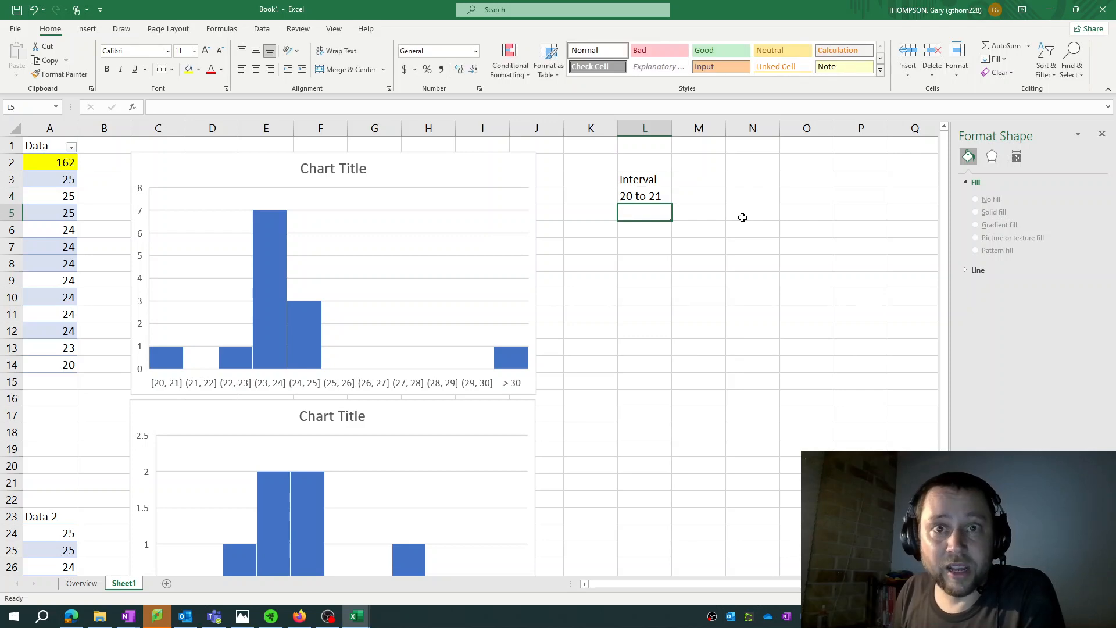
{"action": "type", "text": "21"}
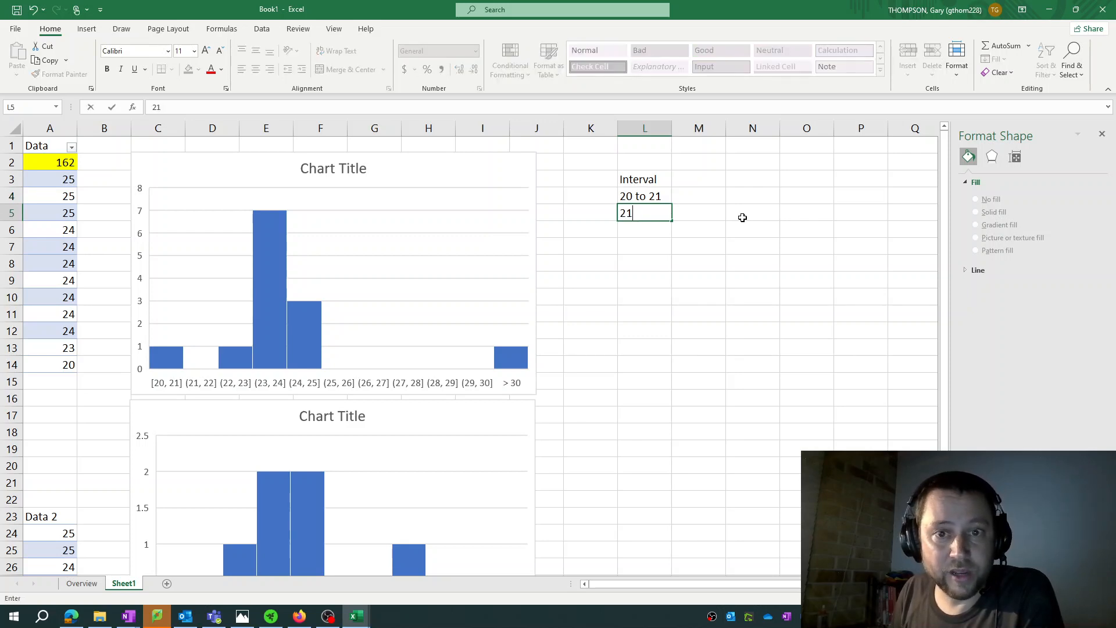
{"action": "type", "text": " to 22"}
{"action": "key", "text": "Return"}
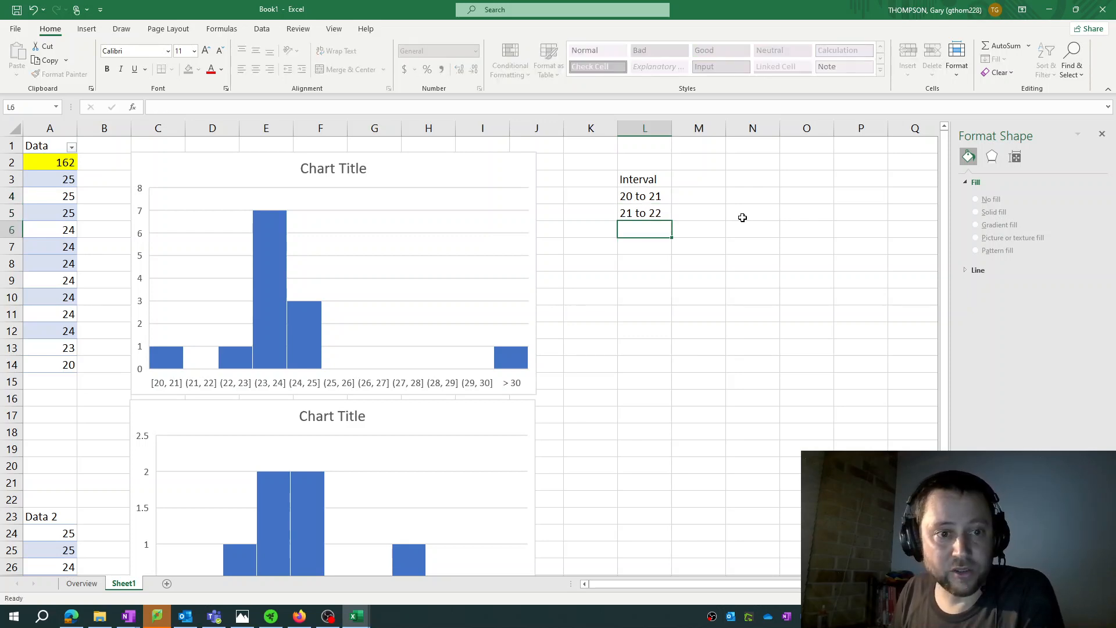
{"action": "type", "text": "22 to 23"}
{"action": "key", "text": "Return"}
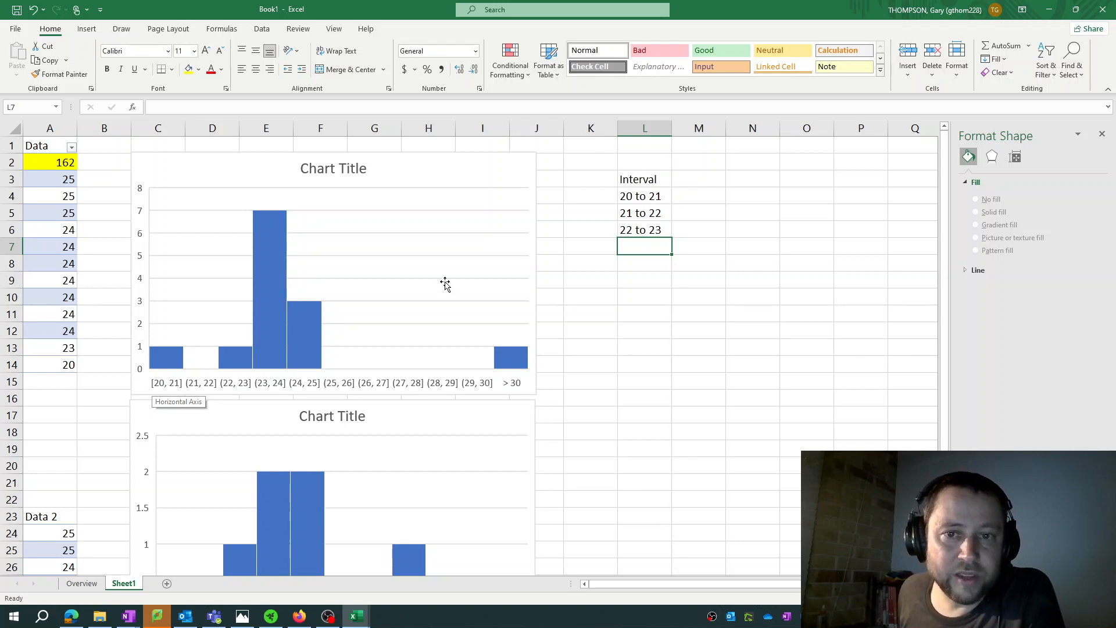
{"action": "left_click", "coordinate": [628, 199]}
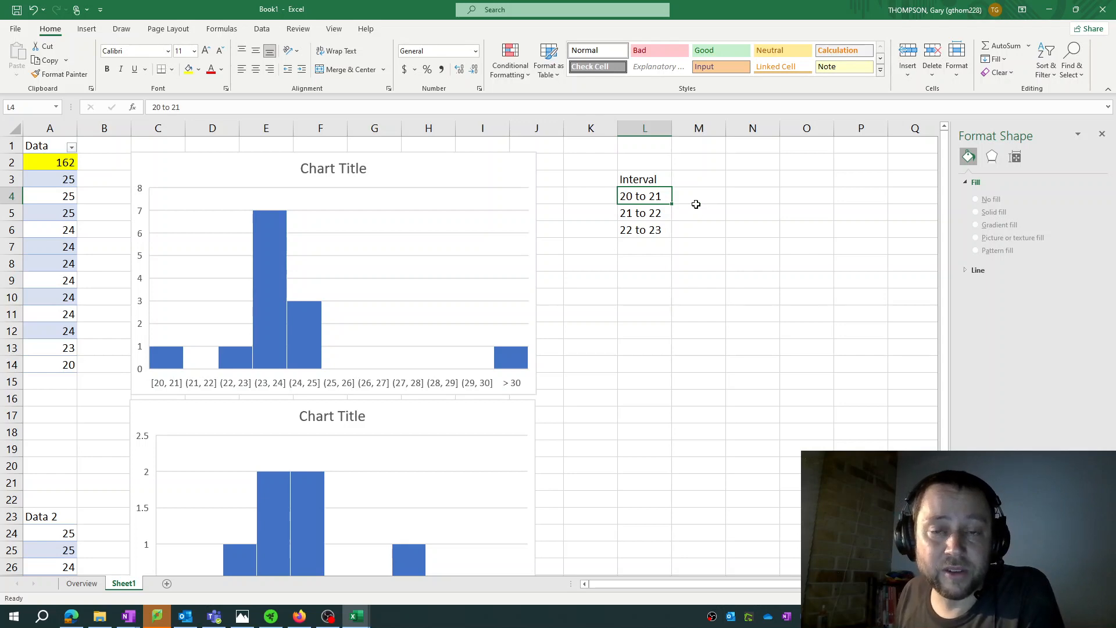
{"action": "key", "text": "Down"}
{"action": "key", "text": "Up"}
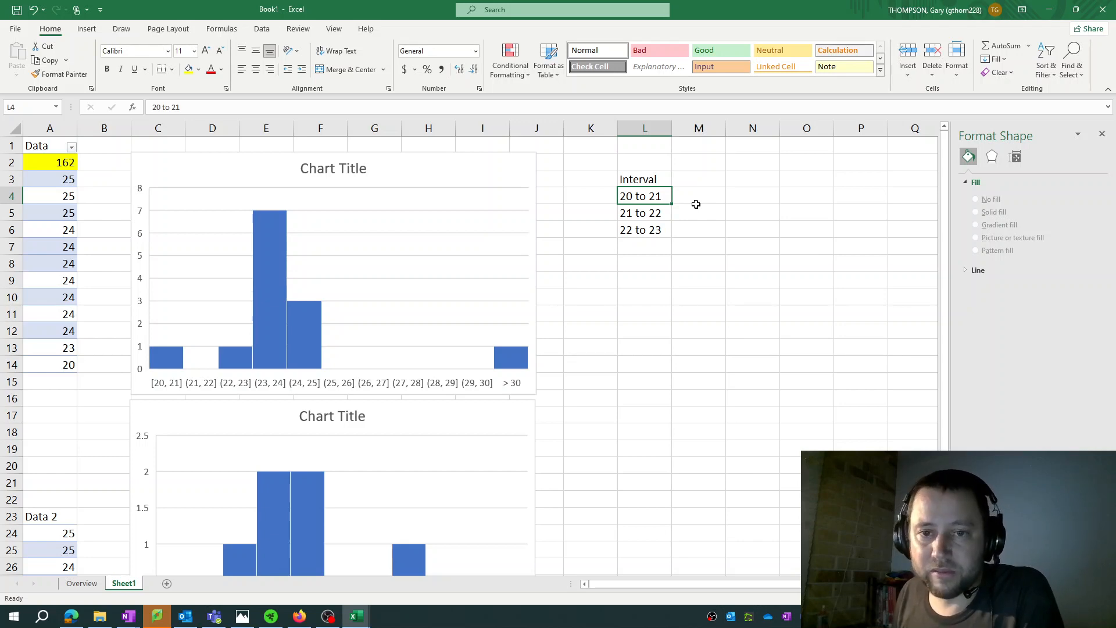
{"action": "key", "text": "Down"}
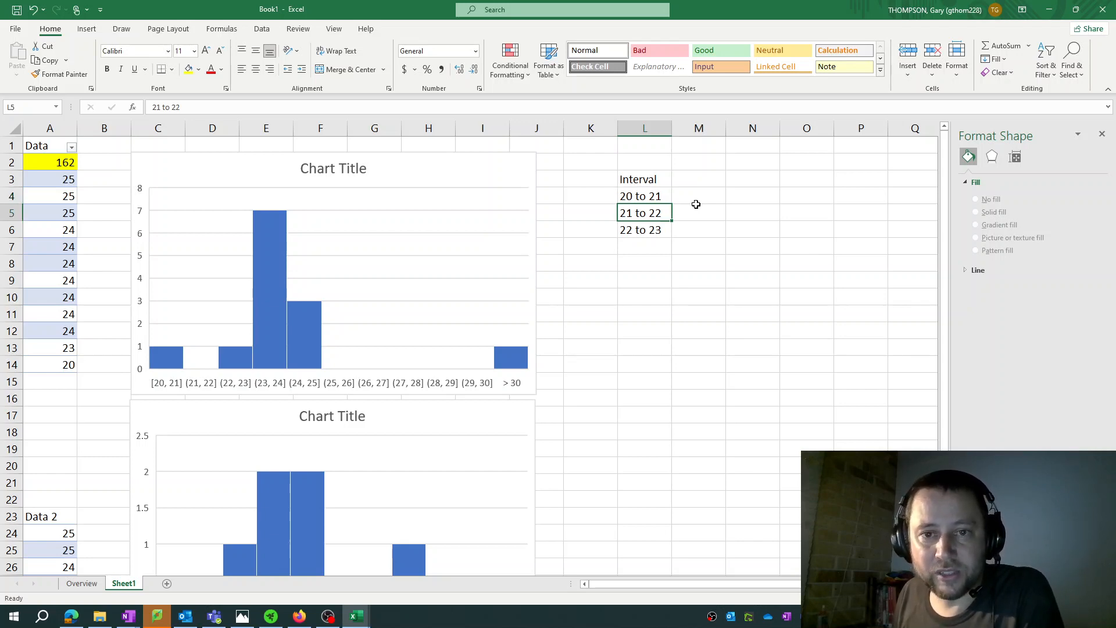
{"action": "key", "text": "Up"}
{"action": "key", "text": "Down"}
{"action": "key", "text": "Down"}
{"action": "key", "text": "Down"}
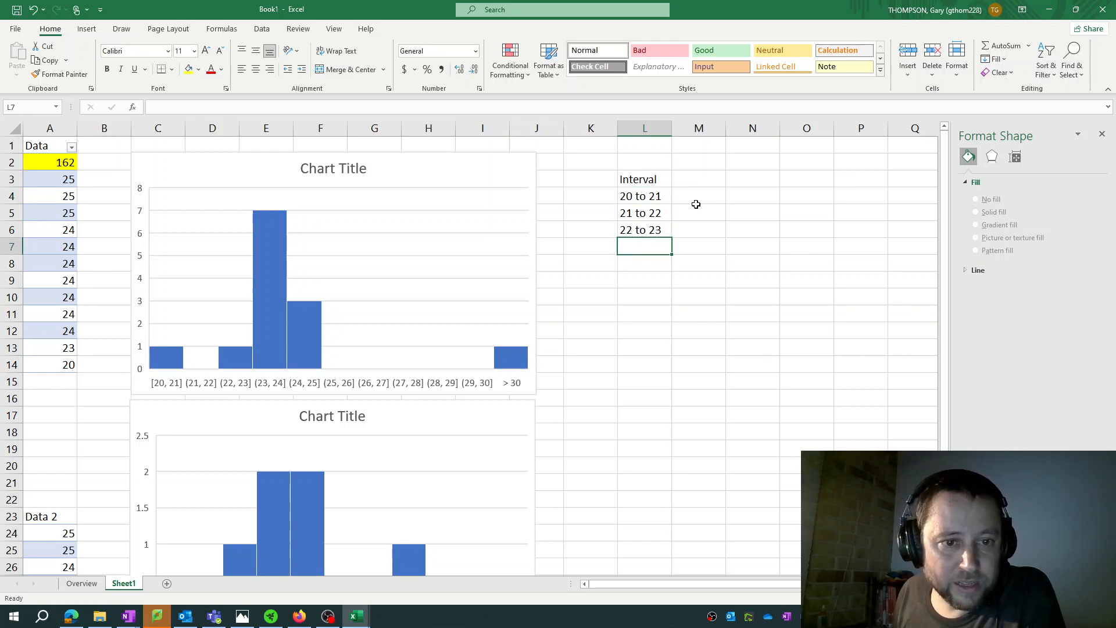
Continue the Interval list in L7:L10 with 23 to 24, 24 to 25, 25 to 26 and 26 to 27
{"action": "type", "text": "23"}
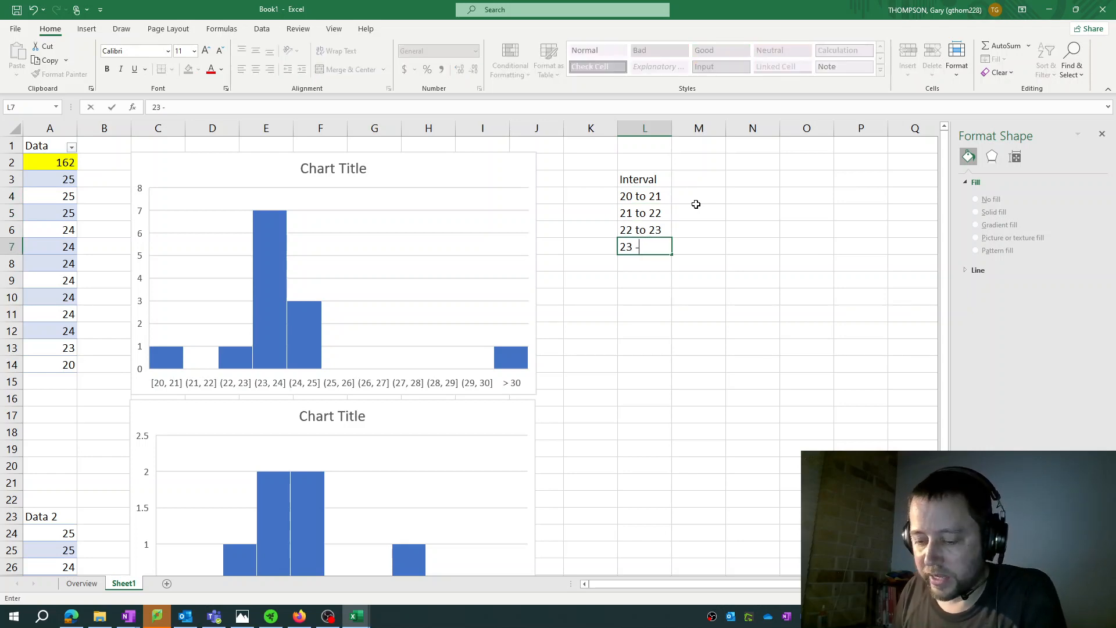
{"action": "type", "text": " t"}
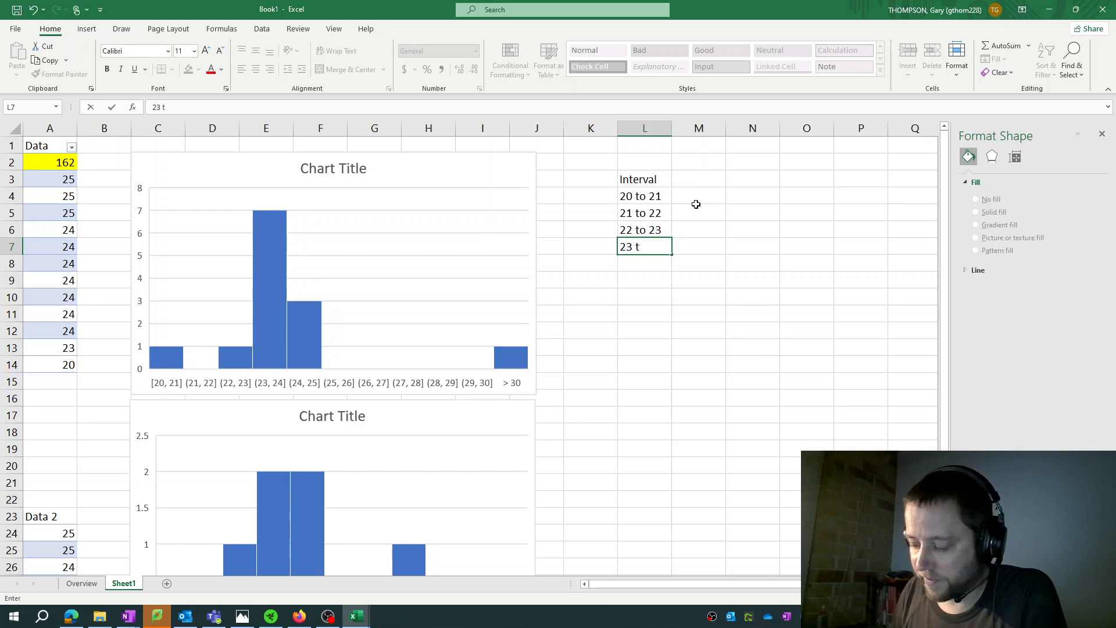
{"action": "type", "text": "o 24"}
{"action": "key", "text": "Return"}
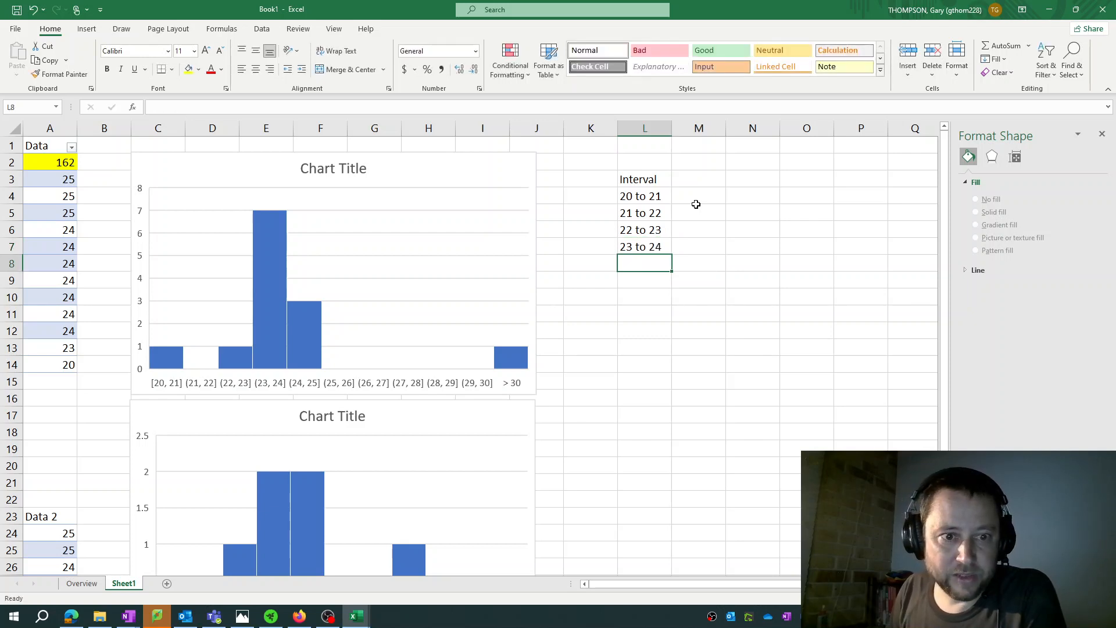
{"action": "type", "text": "24 to 25"}
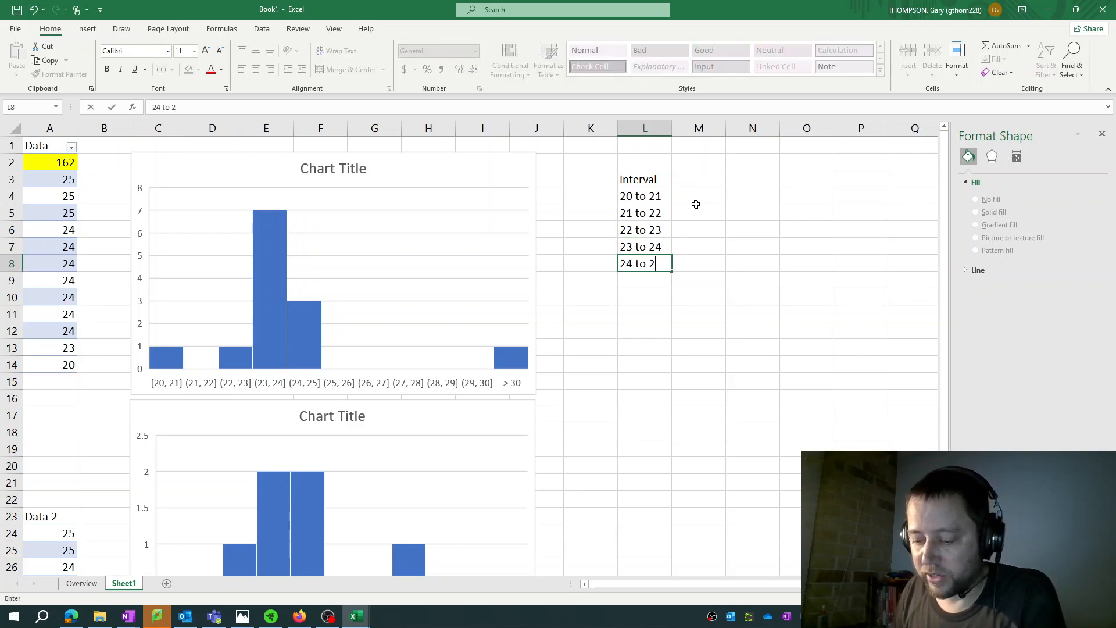
{"action": "key", "text": "Return"}
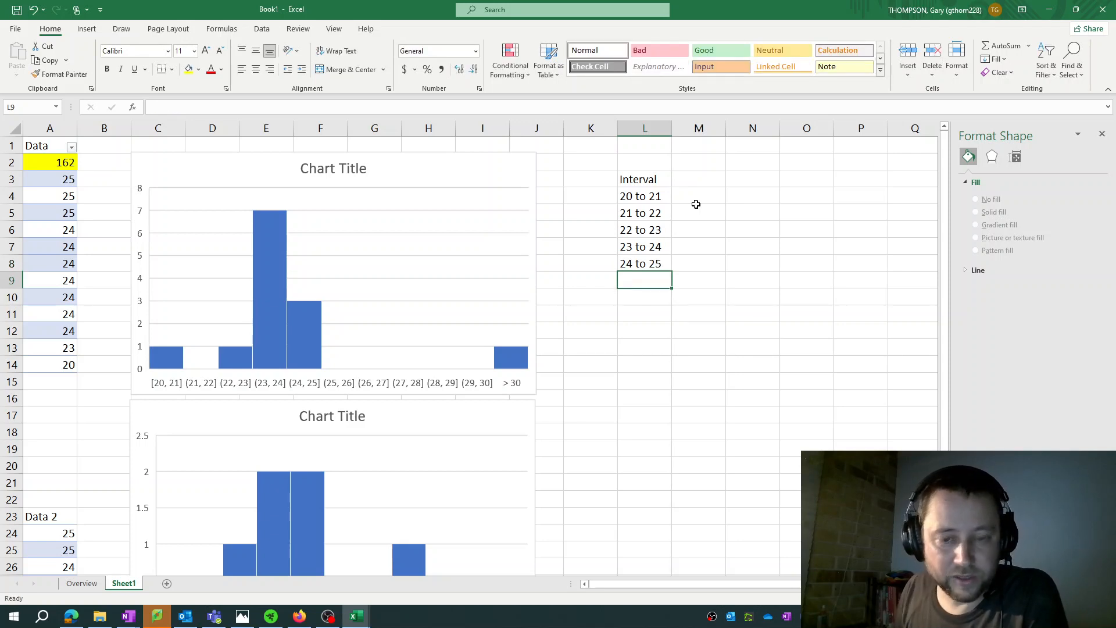
{"action": "type", "text": "25 to 26"}
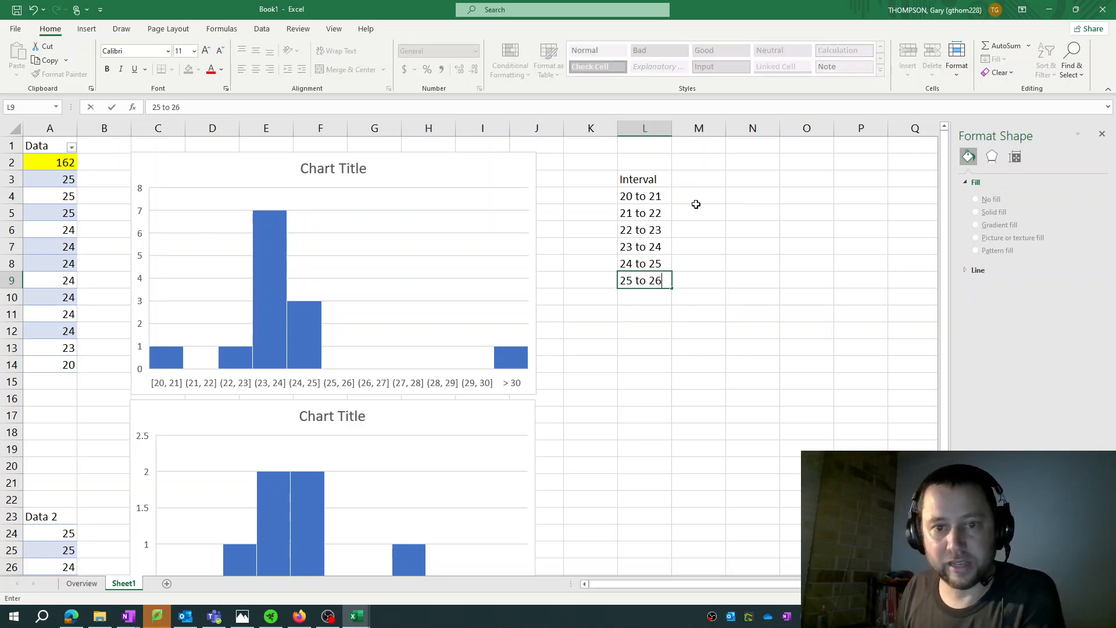
{"action": "key", "text": "Return"}
{"action": "type", "text": "26 to 27"}
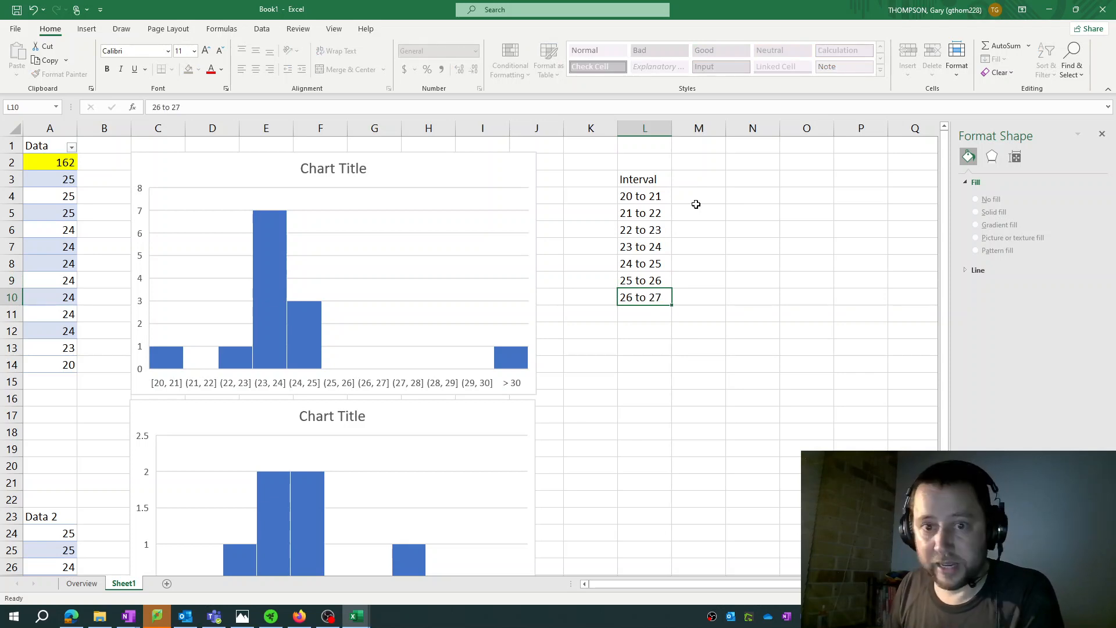
{"action": "key", "text": "Return"}
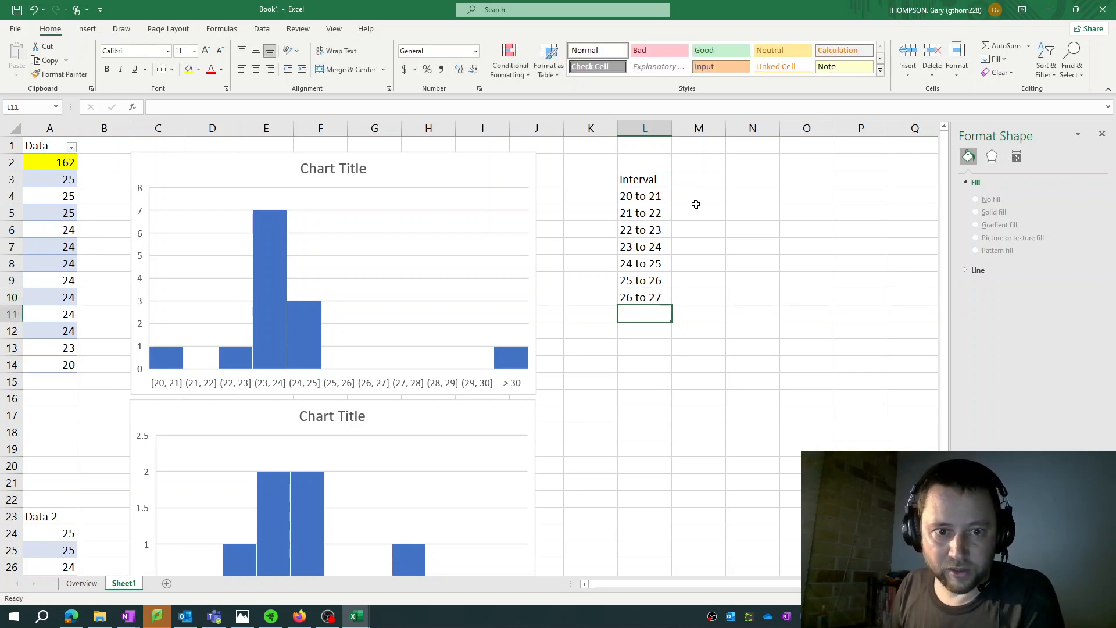
Complete the Interval list in L11:L14 with 27 to 28, 28 to 29, 29 to 30 and > 30
{"action": "type", "text": "27"}
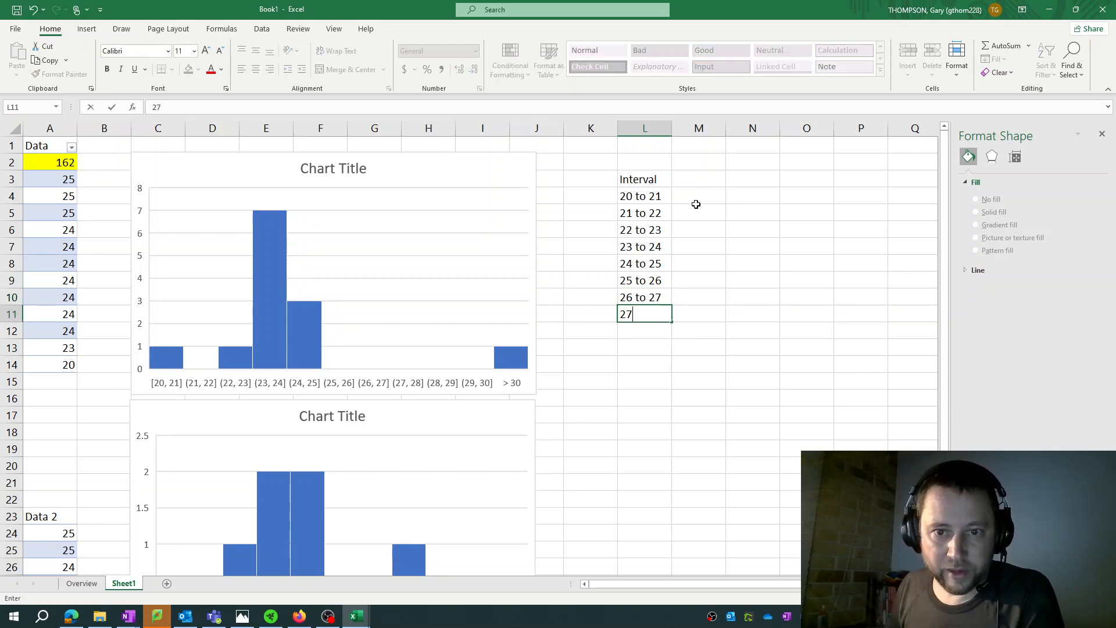
{"action": "type", "text": " to 28"}
{"action": "key", "text": "Return"}
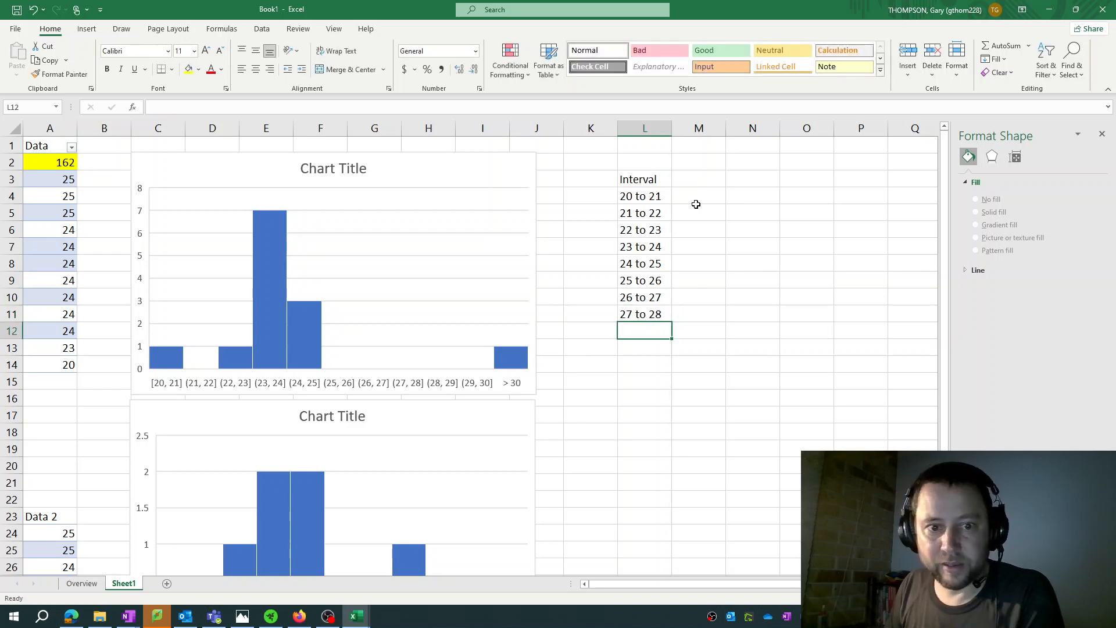
{"action": "type", "text": "28 to 29"}
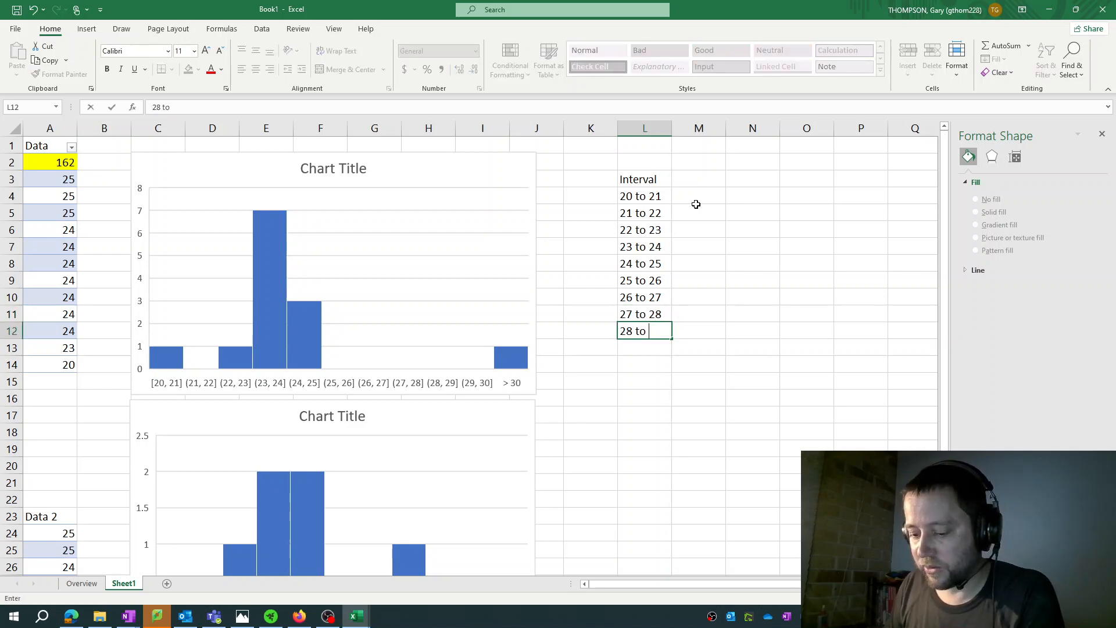
{"action": "key", "text": "Return"}
{"action": "type", "text": "29 to 30"}
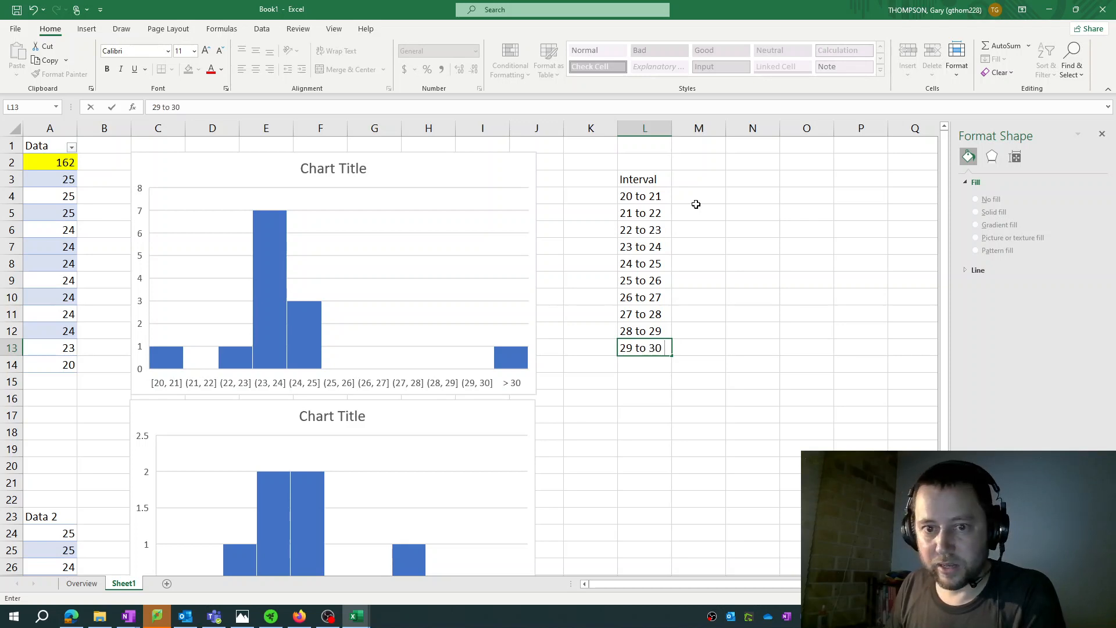
{"action": "key", "text": "Return"}
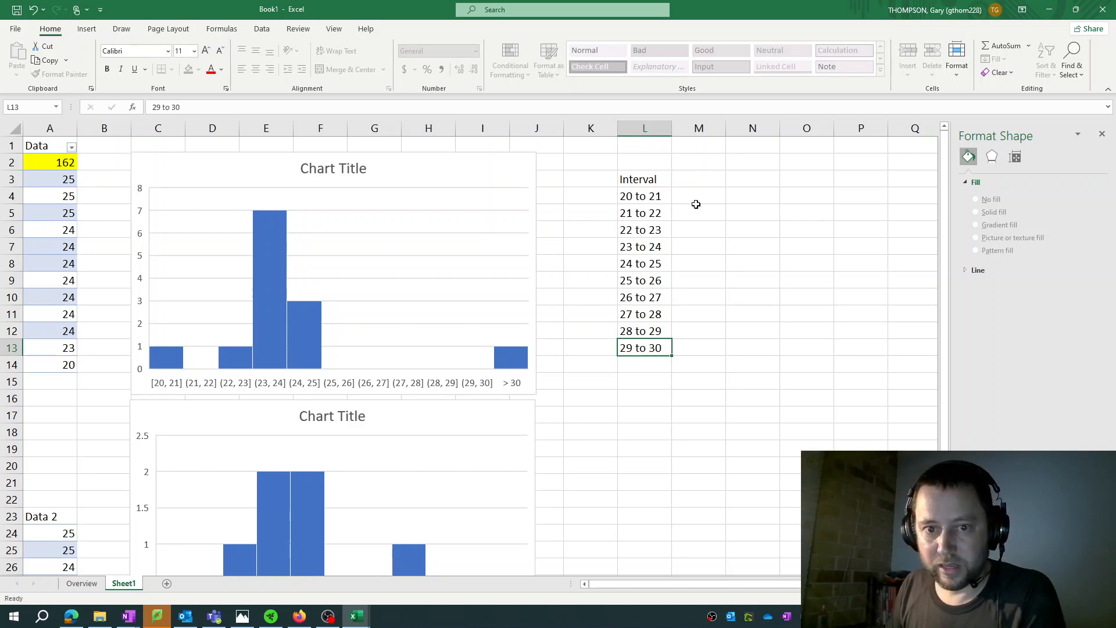
{"action": "type", "text": "> 30"}
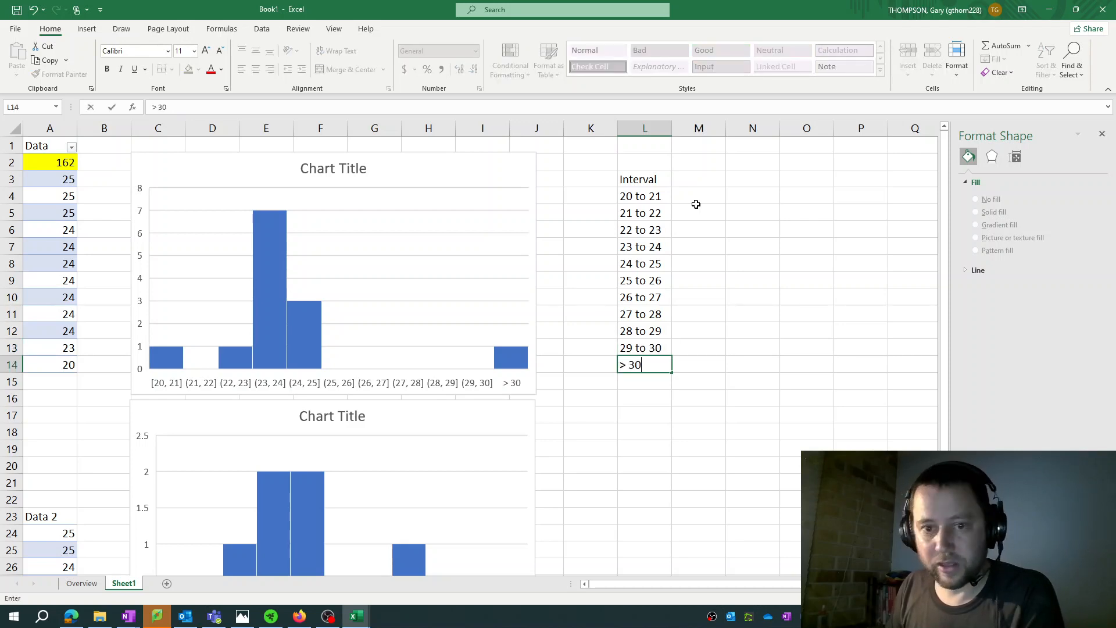
{"action": "key", "text": "Return"}
{"action": "key", "text": "Up"}
{"action": "key", "text": "Right"}
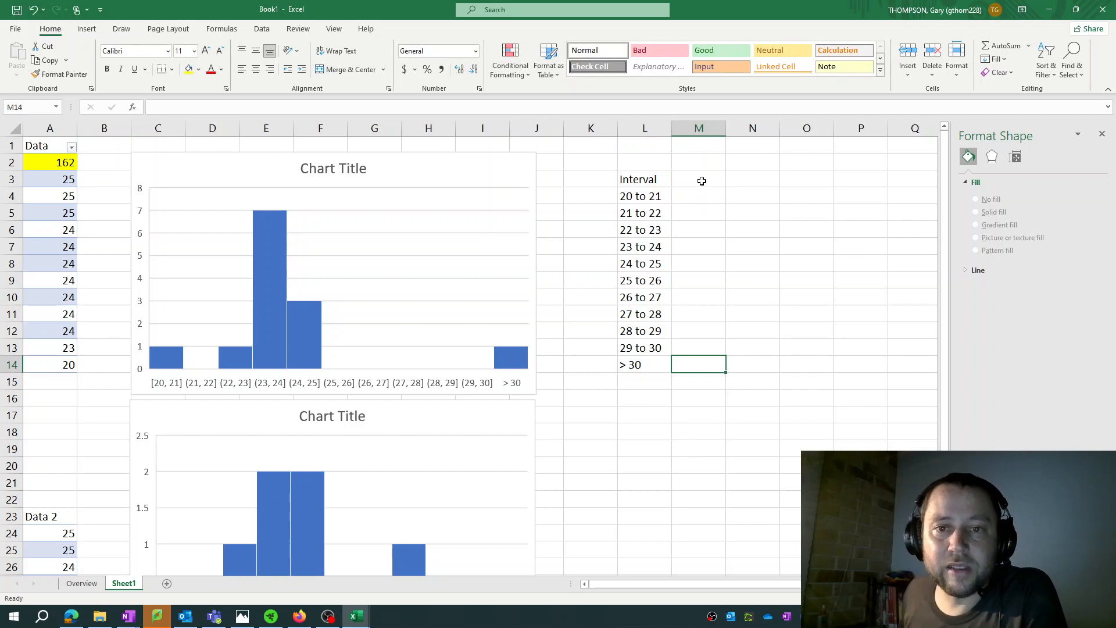
Enter the heading Frequency in M3 beside Interval and widen column M slightly to fit it
{"action": "left_click", "coordinate": [701, 181]}
{"action": "type", "text": "Frequency"}
{"action": "key", "text": "Return"}
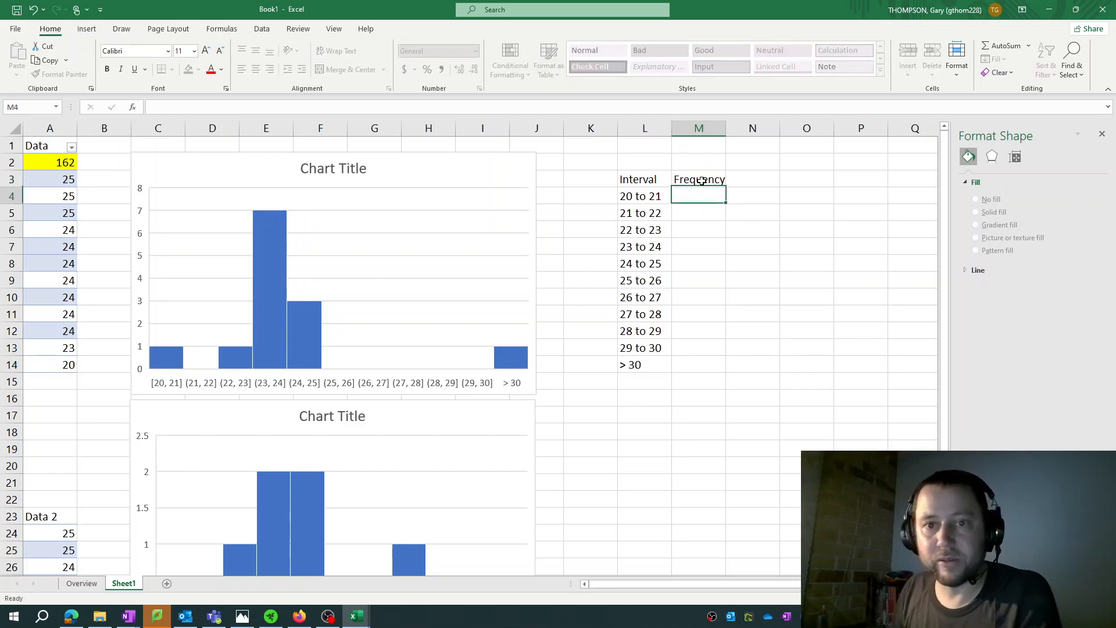
{"action": "left_click_drag", "start_coordinate": [728, 127], "coordinate": [734, 126]}
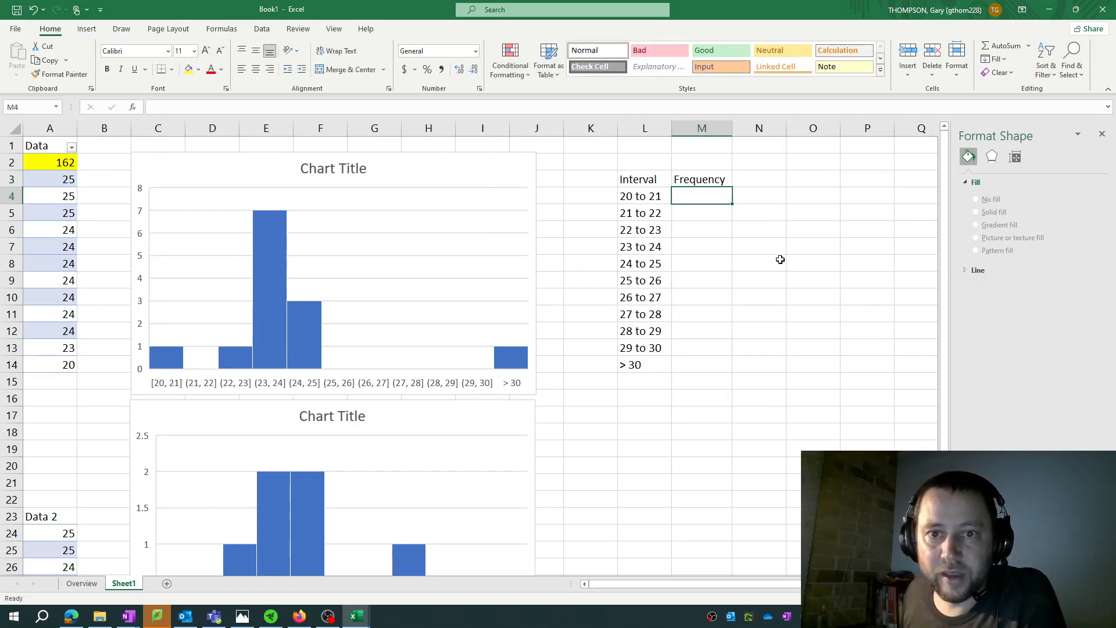
Add data labels to the bars of the upper histogram
{"action": "mouse_move", "coordinate": [270, 225]}
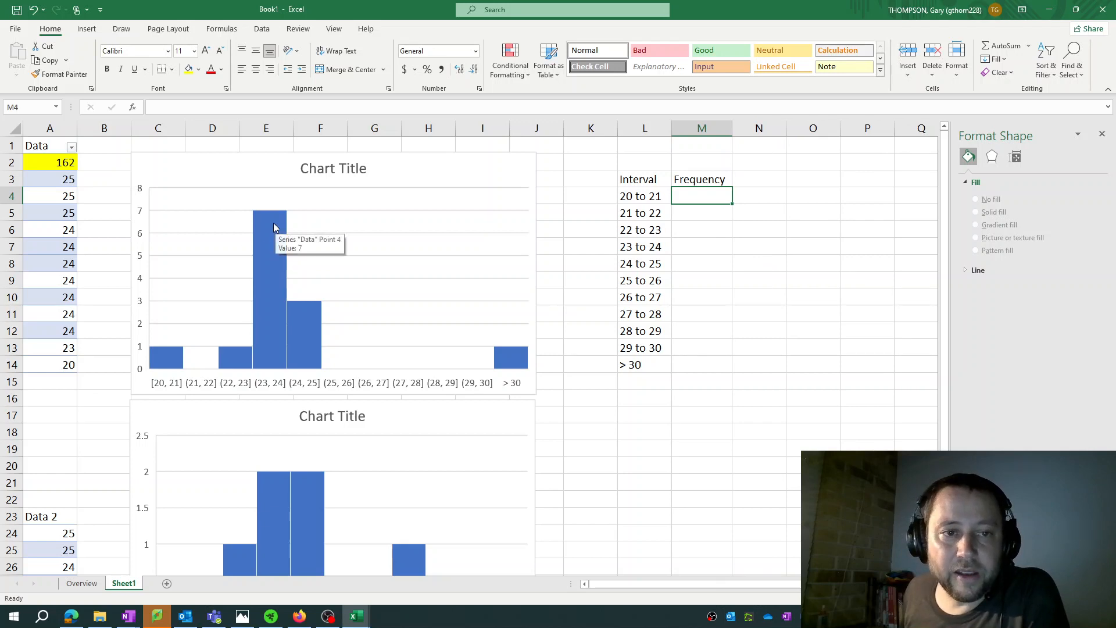
{"action": "right_click", "coordinate": [270, 226]}
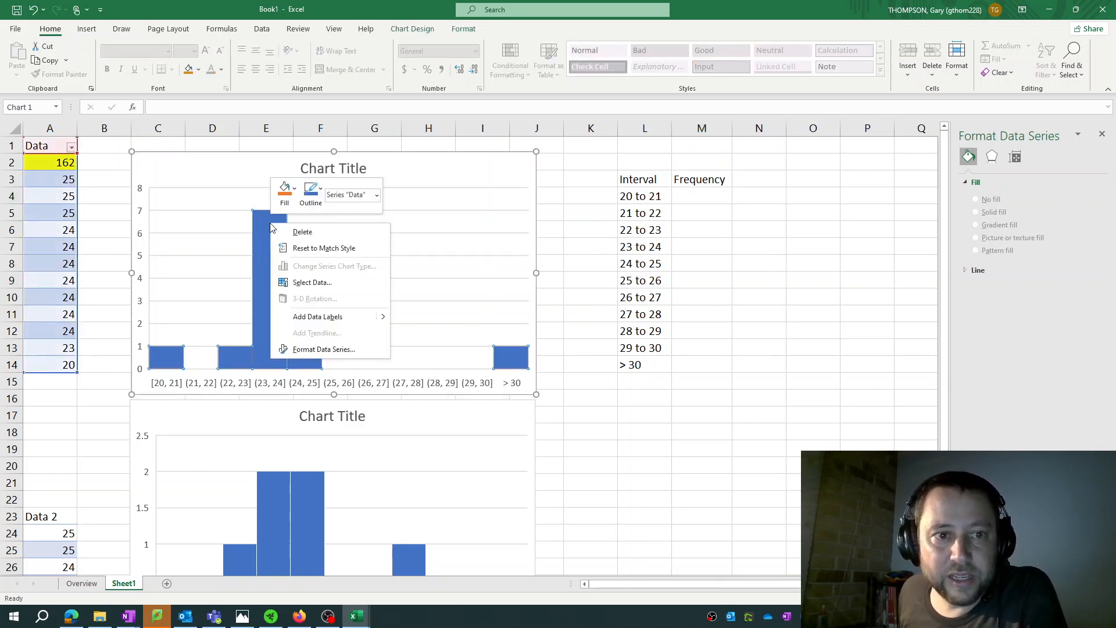
{"action": "left_click", "coordinate": [318, 317]}
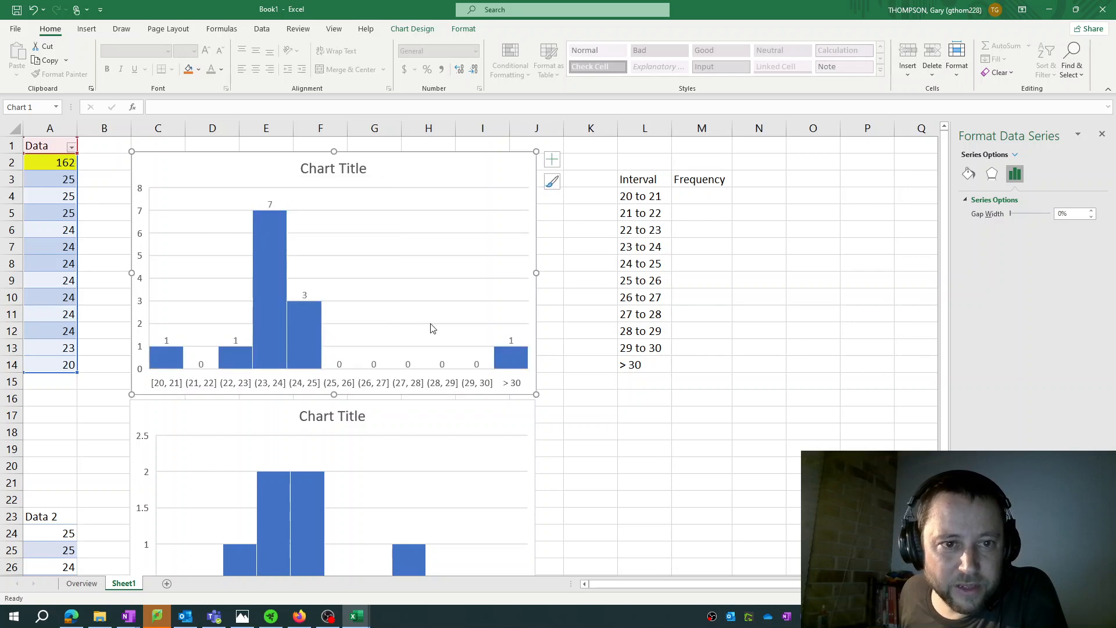
{"action": "left_click", "coordinate": [235, 364]}
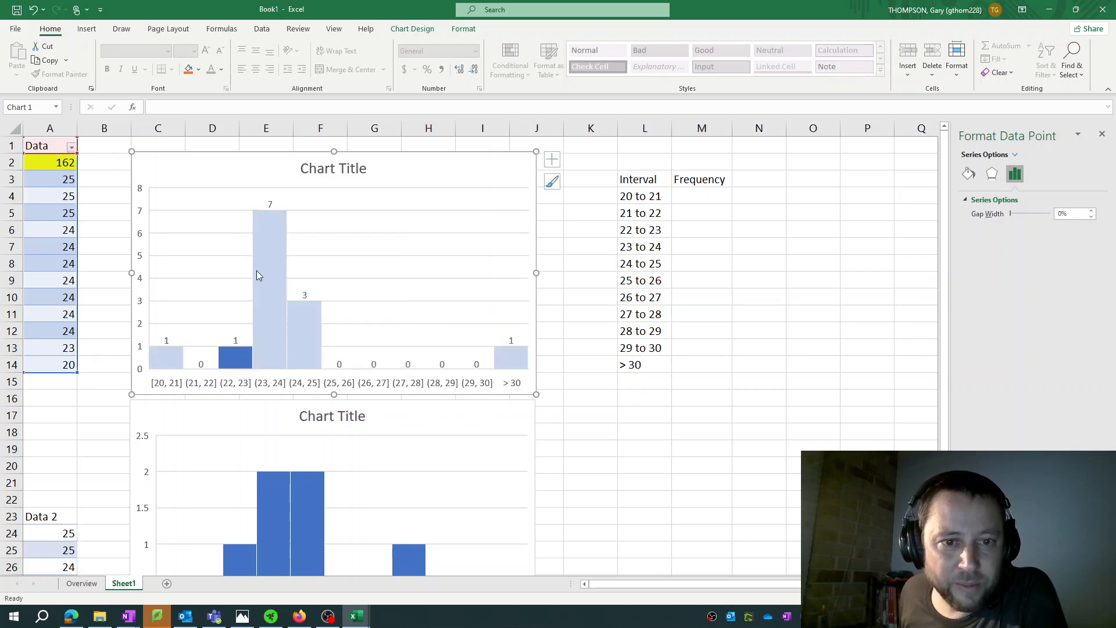
{"action": "left_click", "coordinate": [328, 265]}
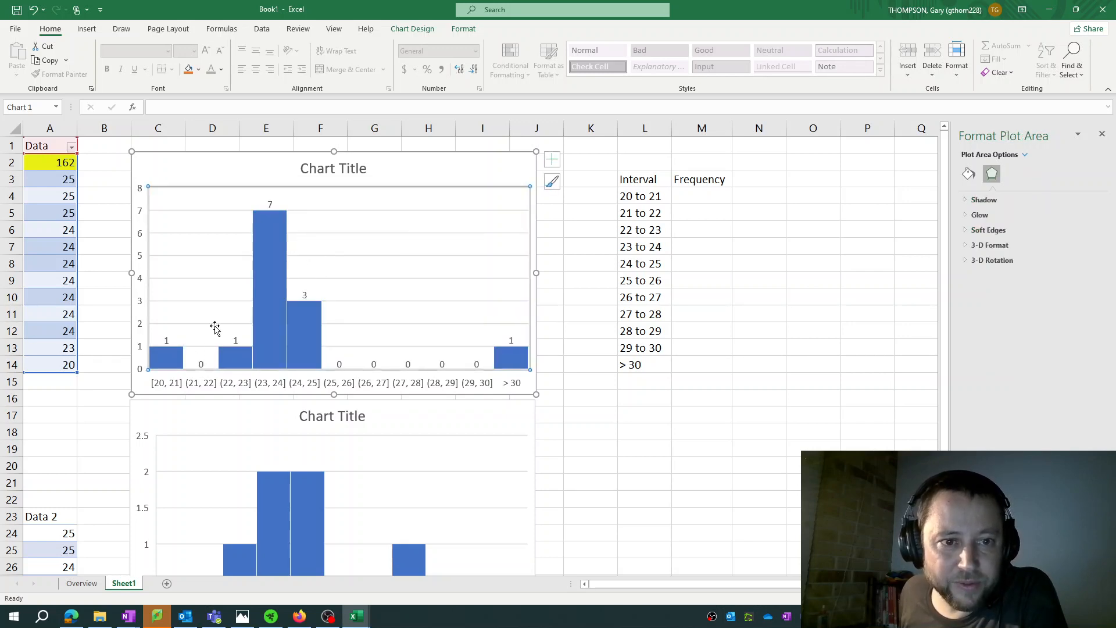
Enter the histogram frequencies 1, 0, 1, 7 and 3 in M4:M8 for the intervals 20 to 21 through 24 to 25
{"action": "left_click", "coordinate": [715, 199]}
{"action": "type", "text": "1"}
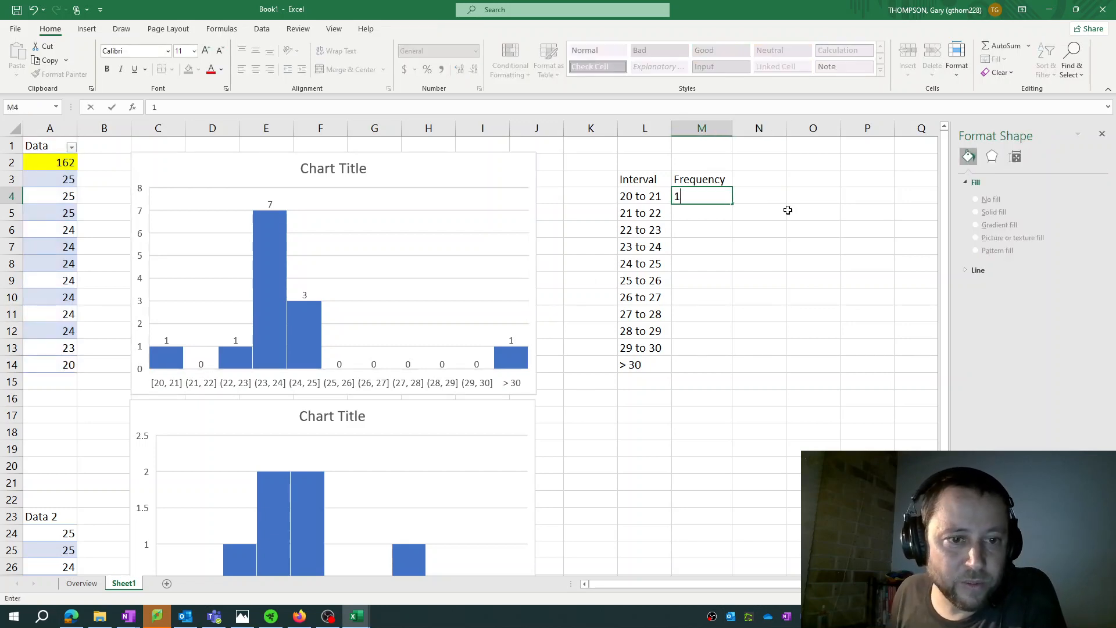
{"action": "key", "text": "Return"}
{"action": "type", "text": "0"}
{"action": "key", "text": "Return"}
{"action": "type", "text": "1"}
{"action": "key", "text": "Return"}
{"action": "type", "text": "7"}
{"action": "key", "text": "Return"}
{"action": "type", "text": "3"}
Complete the Frequency column with 0 in M9:M13 and 1 in M14 for the > 30 interval
{"action": "key", "text": "Return"}
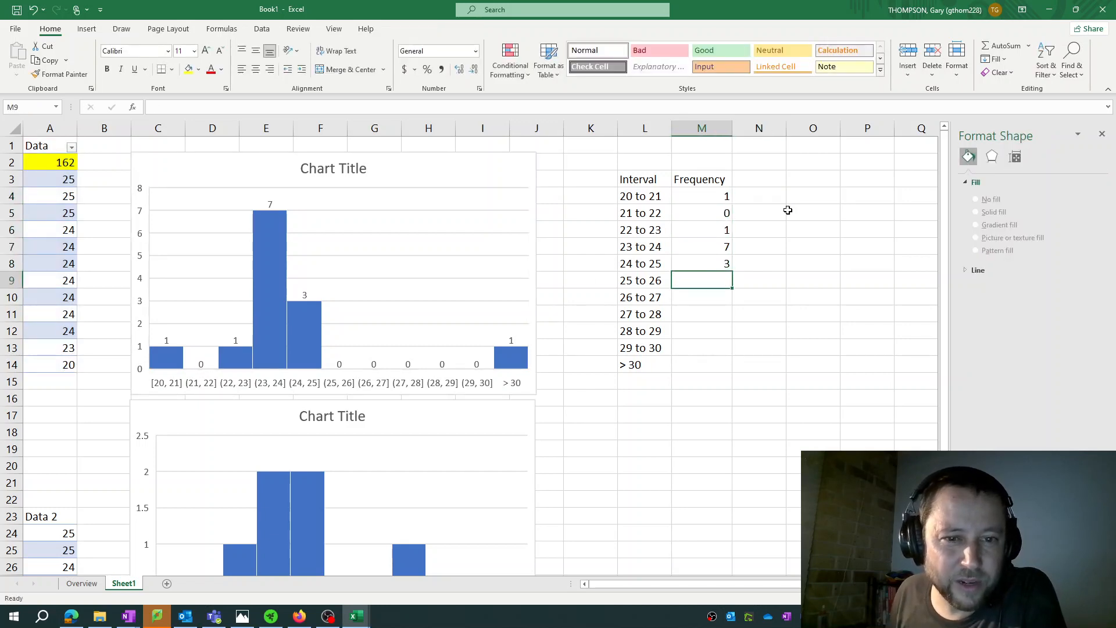
{"action": "type", "text": "0"}
{"action": "key", "text": "Return"}
{"action": "type", "text": "0"}
{"action": "key", "text": "Return"}
{"action": "type", "text": "0"}
{"action": "key", "text": "Return"}
{"action": "type", "text": "0"}
{"action": "key", "text": "Return"}
{"action": "type", "text": "0"}
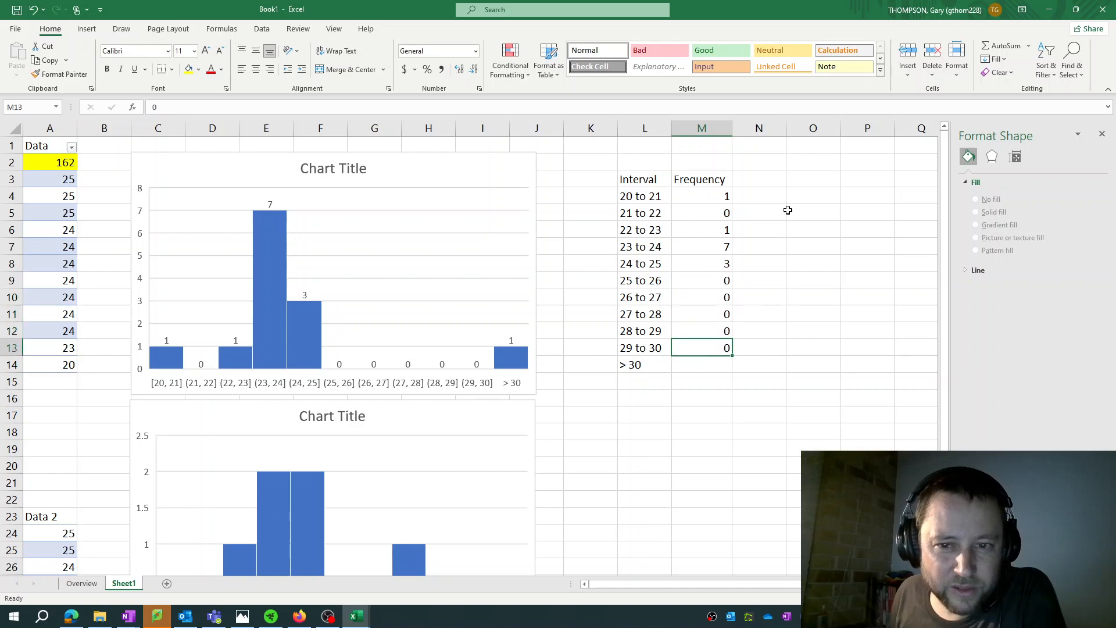
{"action": "key", "text": "Return"}
{"action": "type", "text": "1"}
{"action": "key", "text": "Return"}
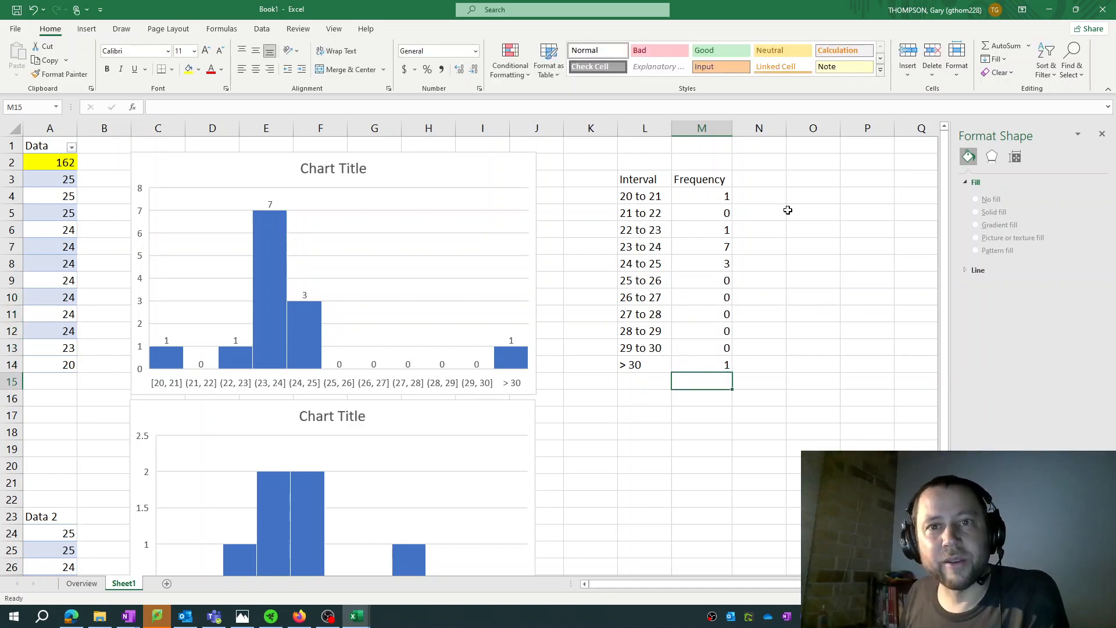
{"action": "key", "text": "Return"}
Enter the heading Relative Frequency in N3 and autofit column N to it
{"action": "left_click", "coordinate": [774, 180]}
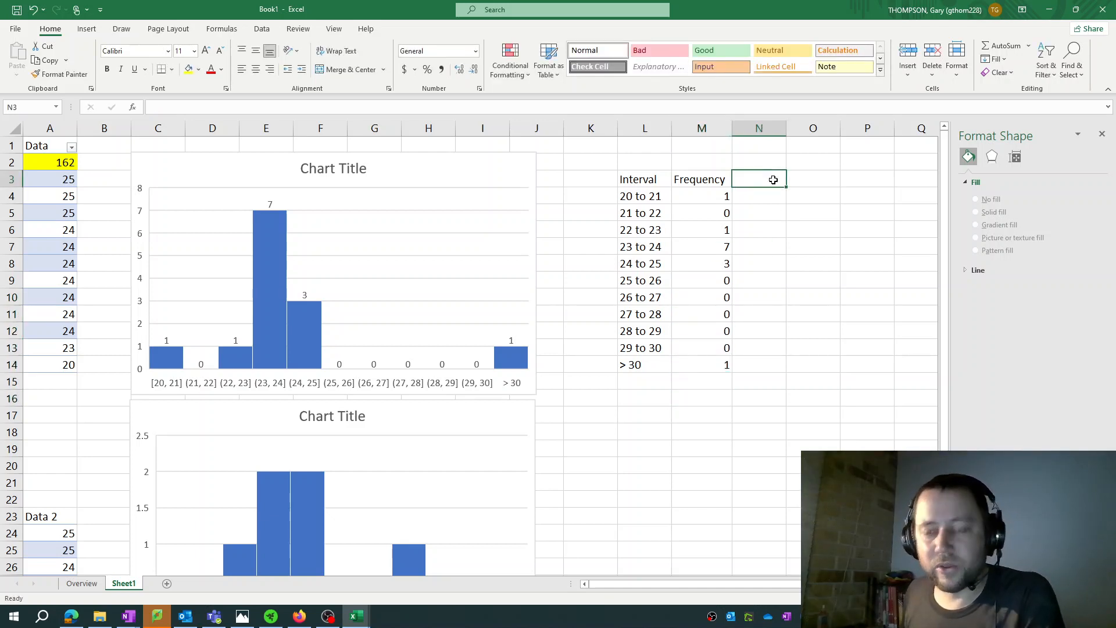
{"action": "type", "text": "Pee"}
{"action": "key", "text": "BackSpace"}
{"action": "key", "text": "BackSpace"}
{"action": "key", "text": "BackSpace"}
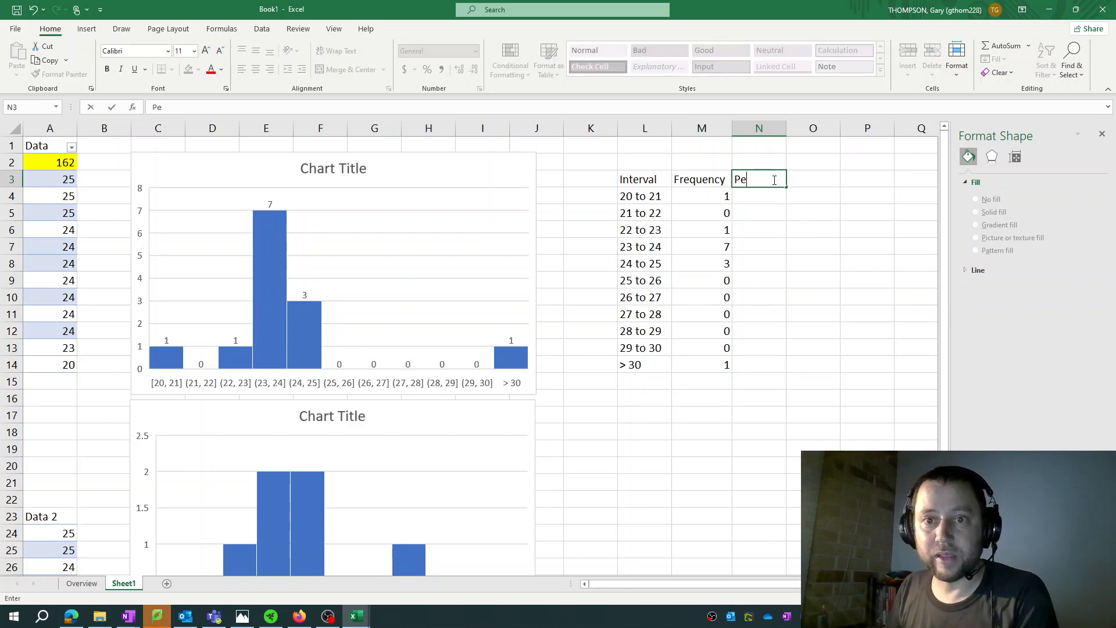
{"action": "type", "text": "Relative Frequa"}
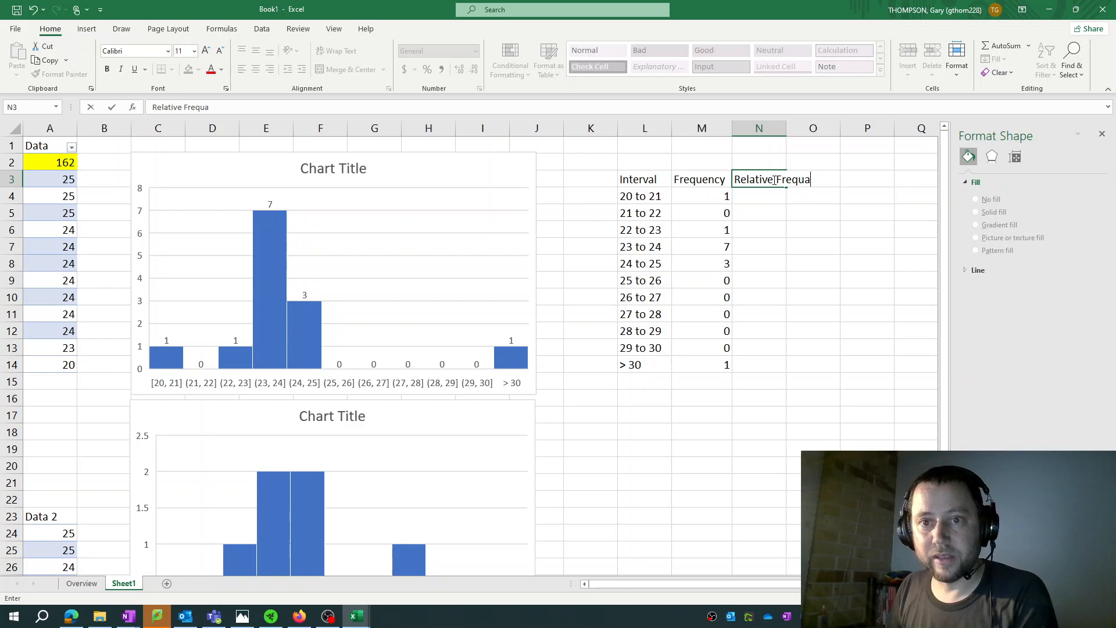
{"action": "key", "text": "BackSpace"}
{"action": "type", "text": "ency"}
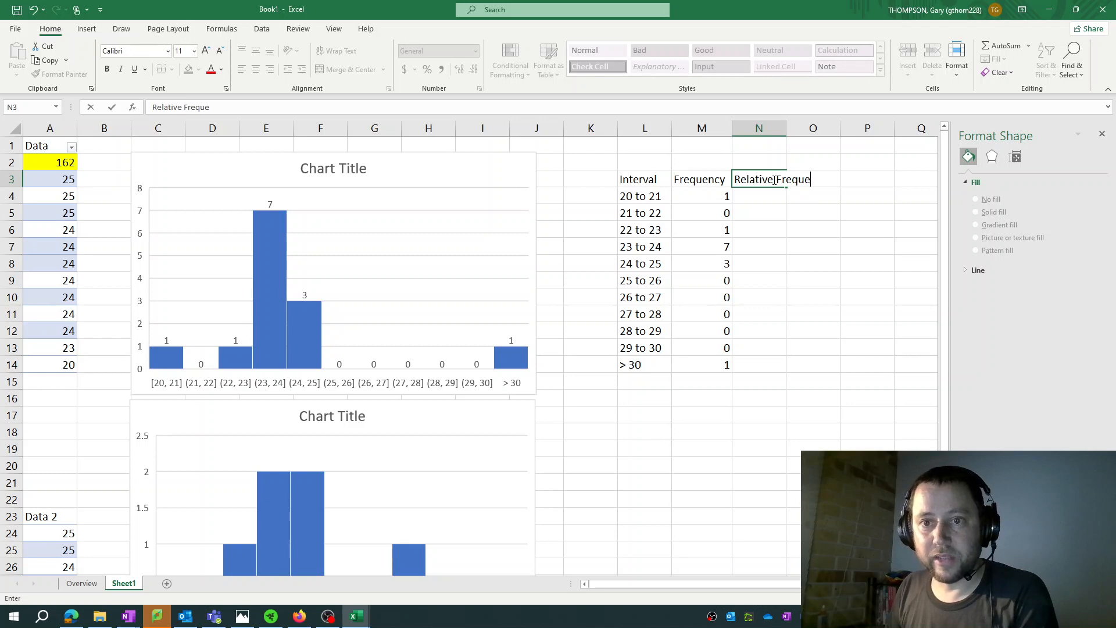
{"action": "key", "text": "Return"}
{"action": "key", "text": "Return"}
{"action": "key", "text": "Left"}
{"action": "key", "text": "ctrl+Down"}
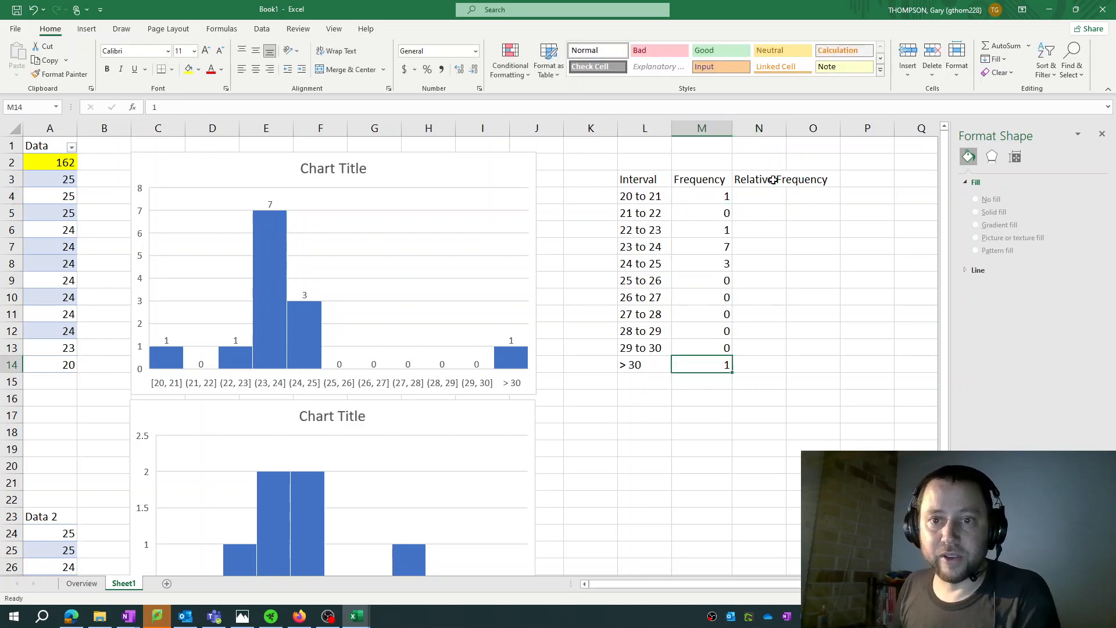
{"action": "double_click", "coordinate": [786, 128]}
Sum the frequencies in M16 with the formula =SUM(M4:M14)
{"action": "left_click", "coordinate": [704, 397]}
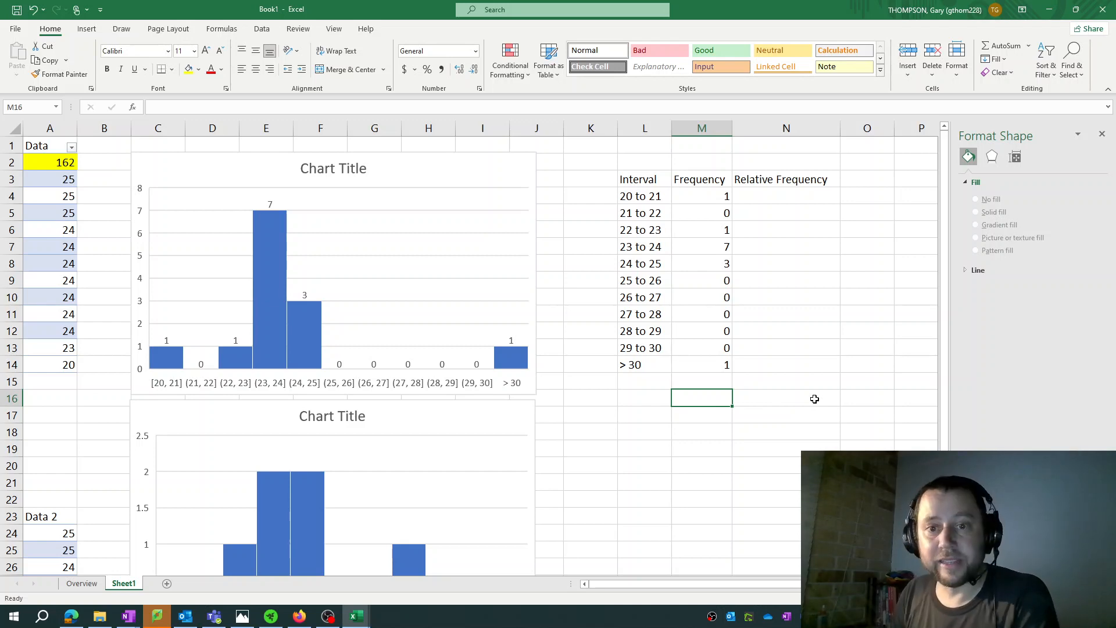
{"action": "type", "text": "="}
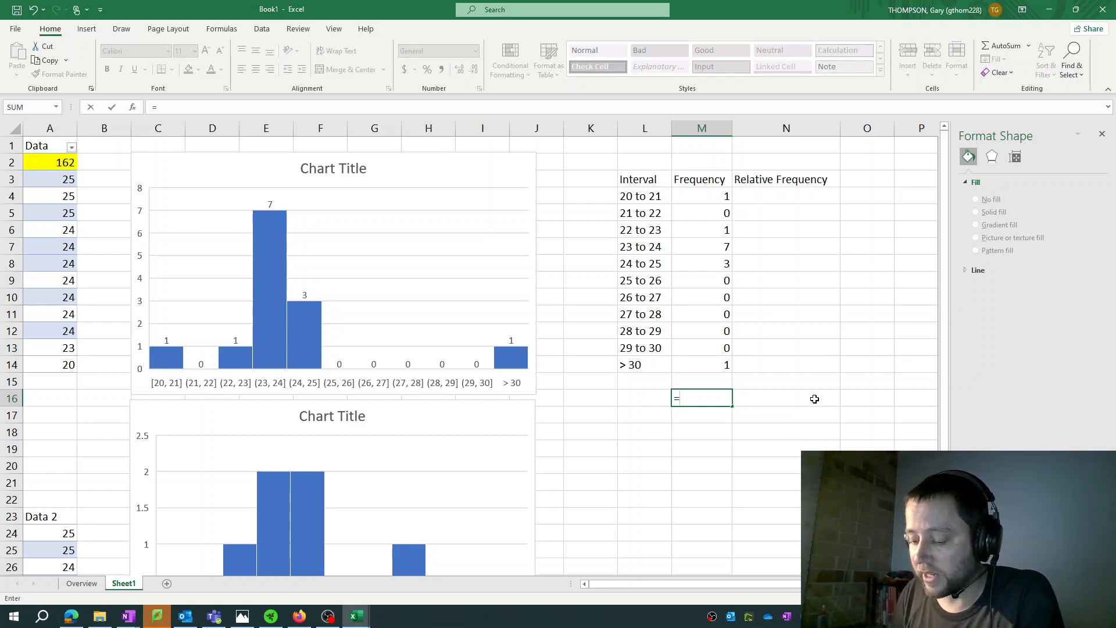
{"action": "type", "text": "SUM("}
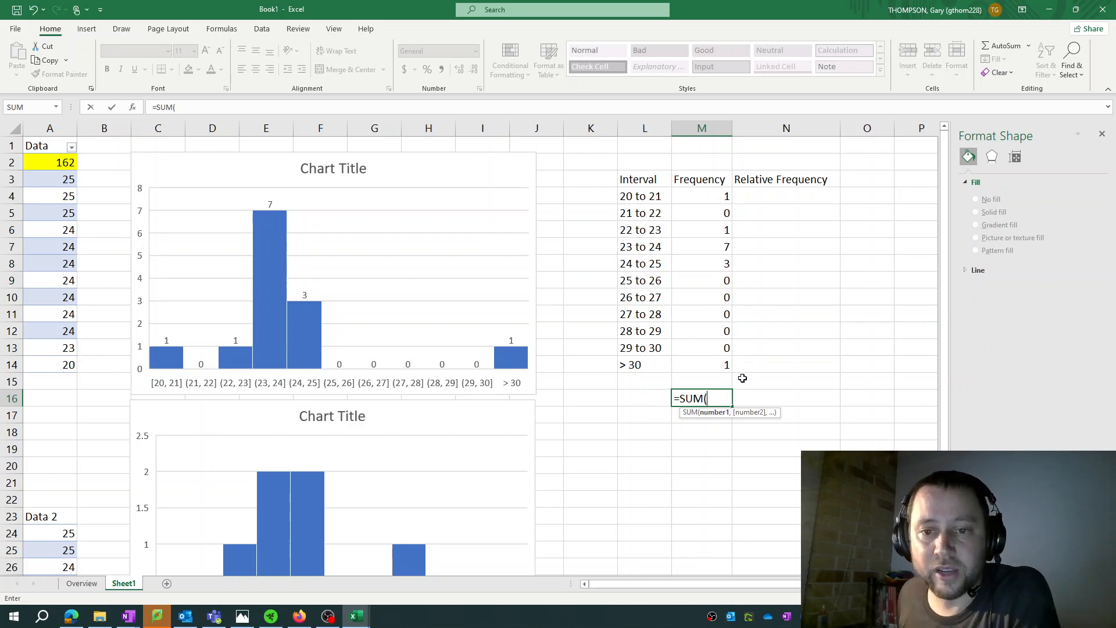
{"action": "left_click_drag", "start_coordinate": [713, 191], "coordinate": [714, 364]}
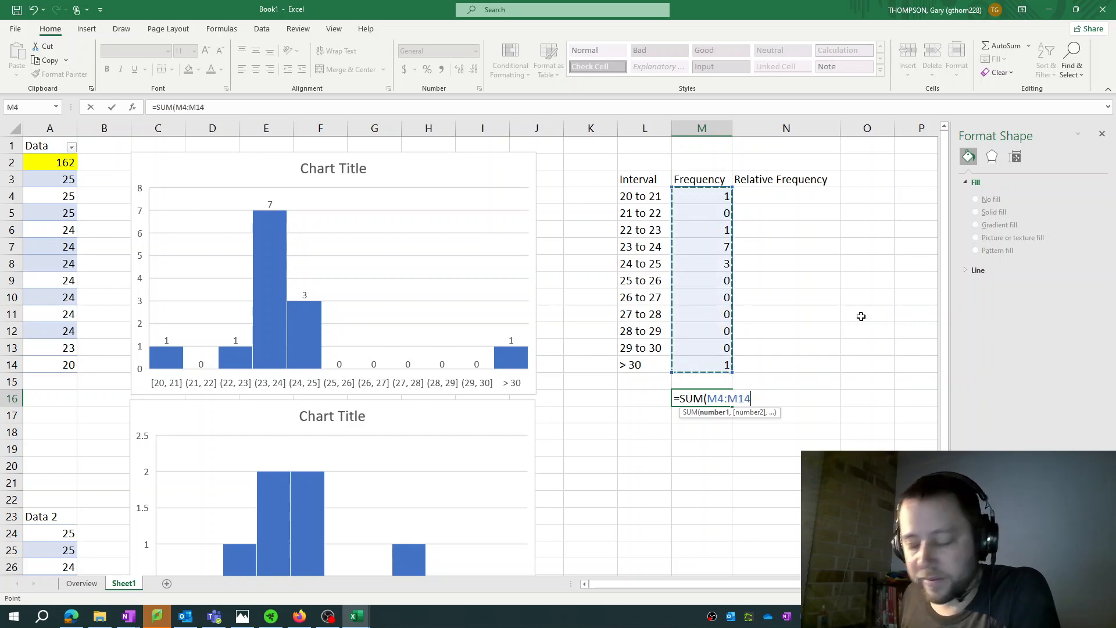
{"action": "type", "text": ")"}
{"action": "key", "text": "Return"}
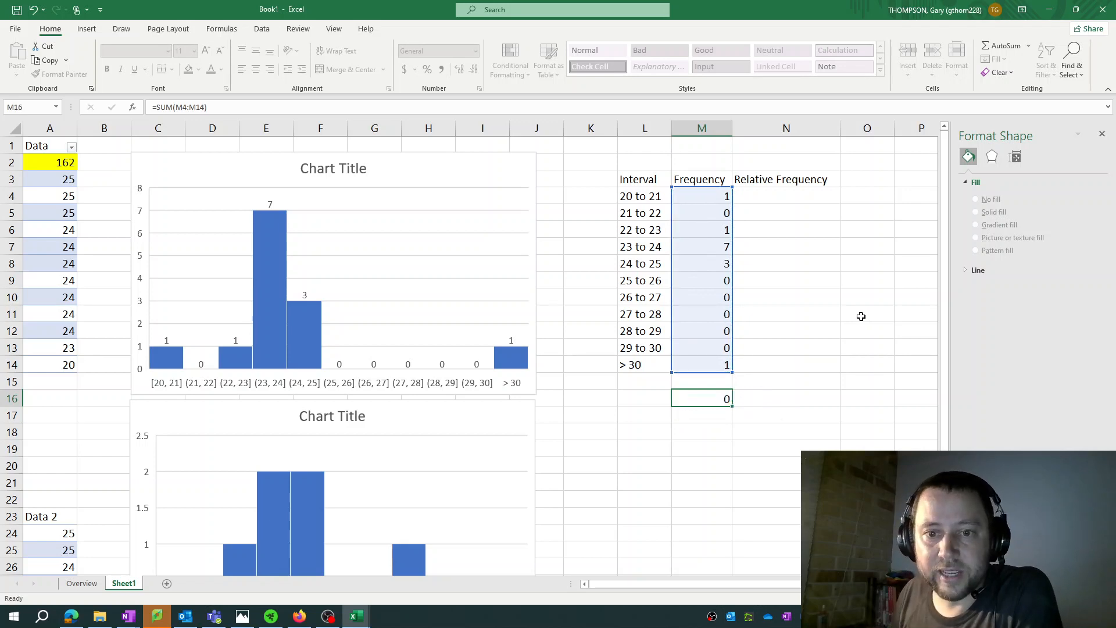
Label the frequency sum by entering Total in L16
{"action": "key", "text": "Up"}
{"action": "key", "text": "Left"}
{"action": "type", "text": "Total"}
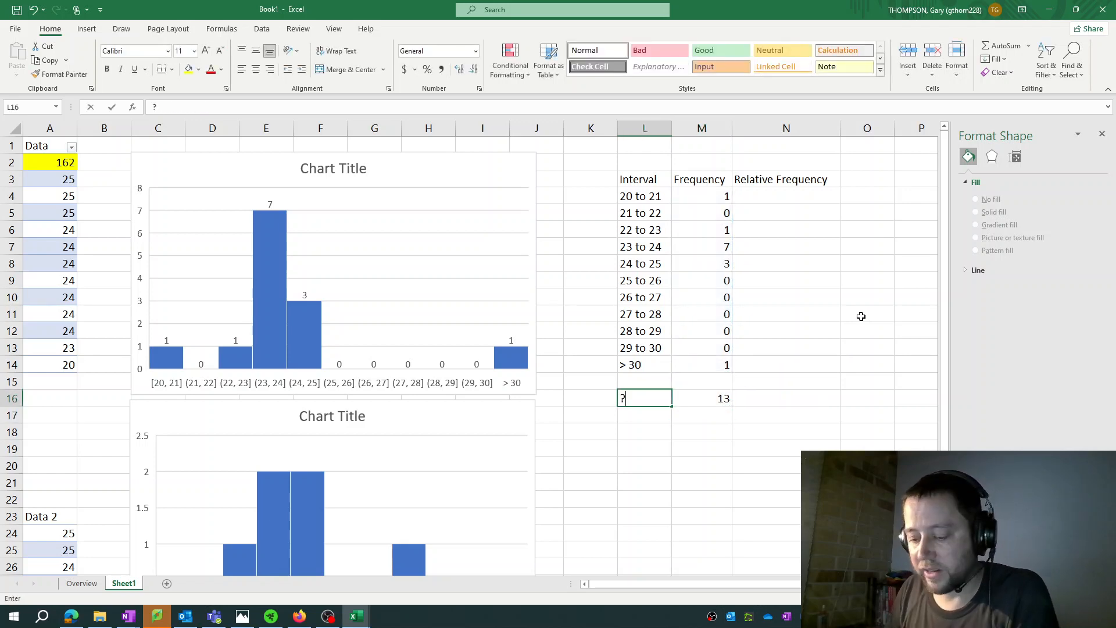
{"action": "key", "text": "Tab"}
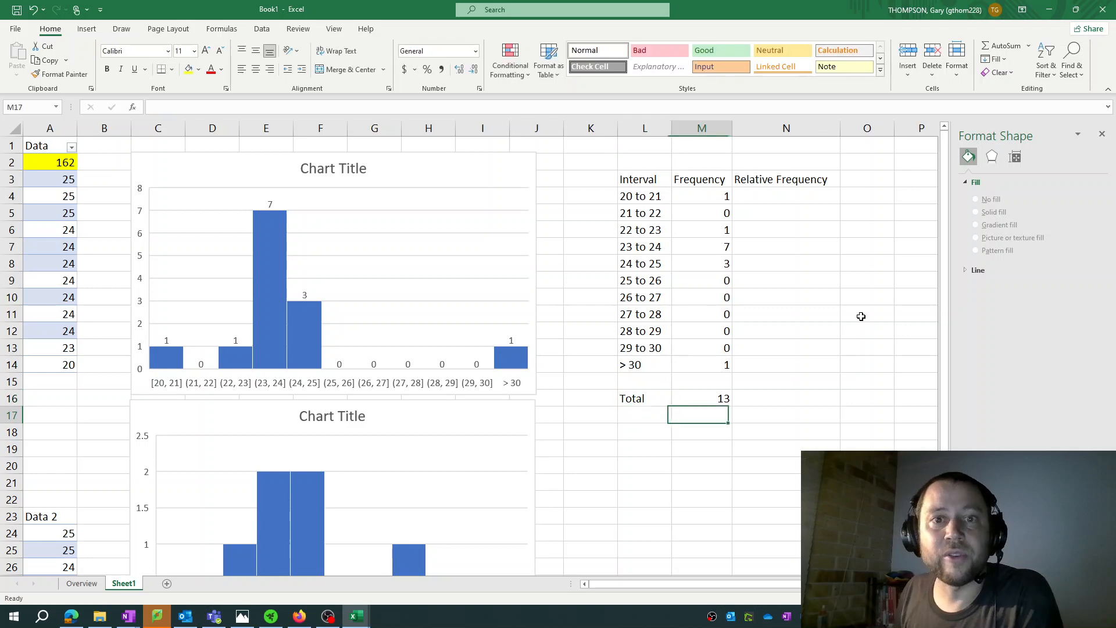
Calculate the first interval's relative frequency in N4 with the formula =M4/M16
{"action": "key", "text": "Tab"}
{"action": "key", "text": "Up"}
{"action": "key", "text": "Up"}
{"action": "key", "text": "Up"}
{"action": "key", "text": "Up"}
{"action": "key", "text": "Up"}
{"action": "key", "text": "Up"}
{"action": "key", "text": "Up"}
{"action": "key", "text": "Up"}
{"action": "key", "text": "Up"}
{"action": "key", "text": "Up"}
{"action": "key", "text": "Up"}
{"action": "key", "text": "Up"}
{"action": "key", "text": "Up"}
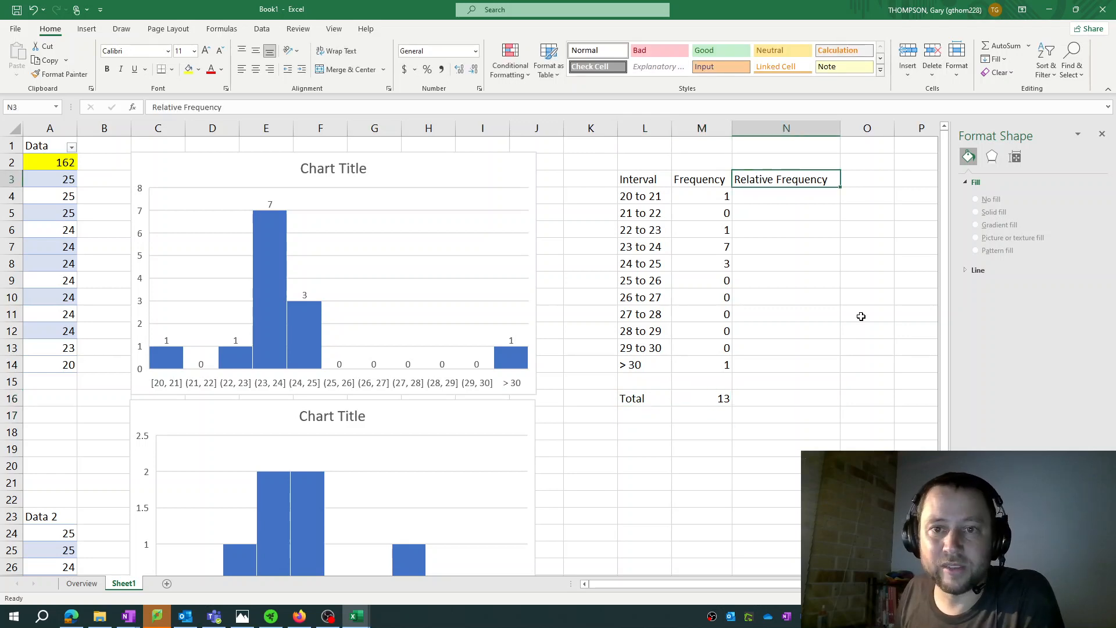
{"action": "key", "text": "Down"}
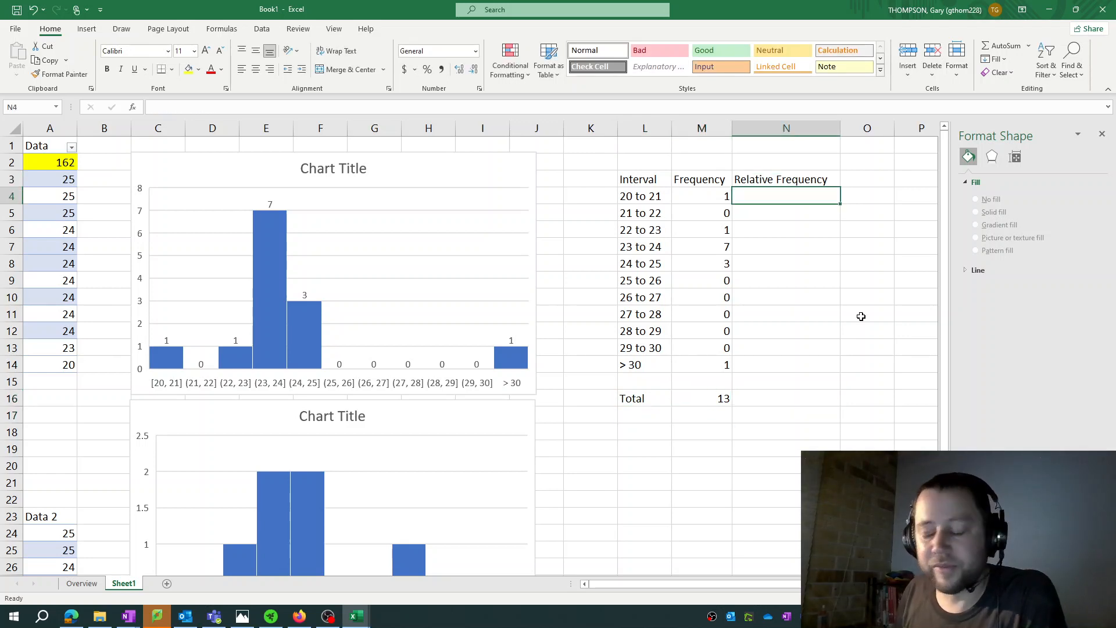
{"action": "type", "text": "="}
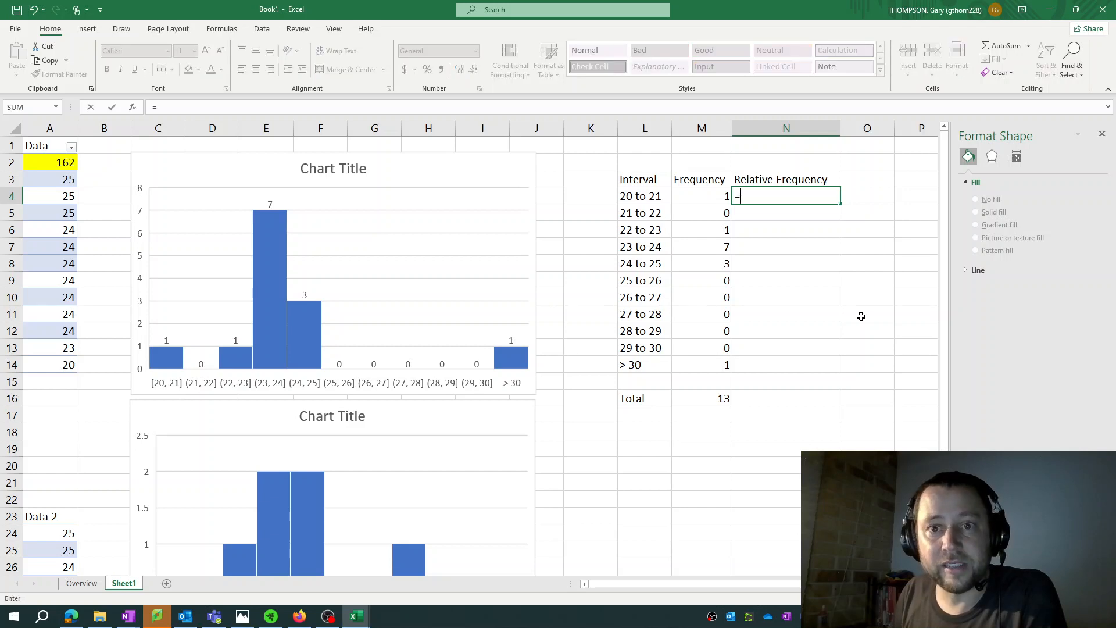
{"action": "key", "text": "Left"}
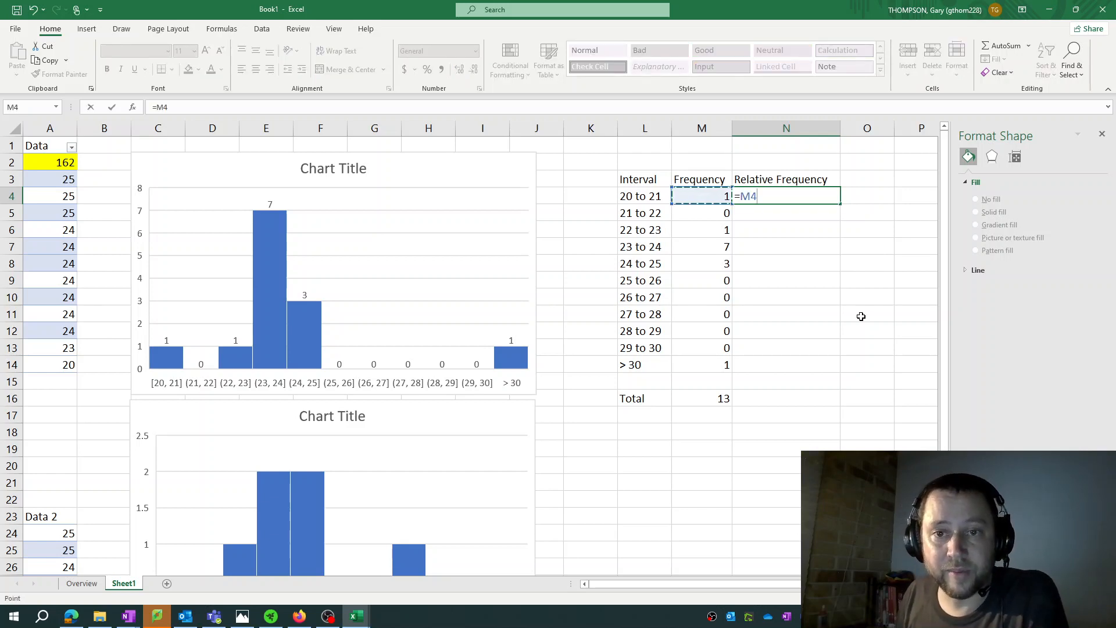
{"action": "type", "text": "/"}
{"action": "left_click", "coordinate": [711, 399]}
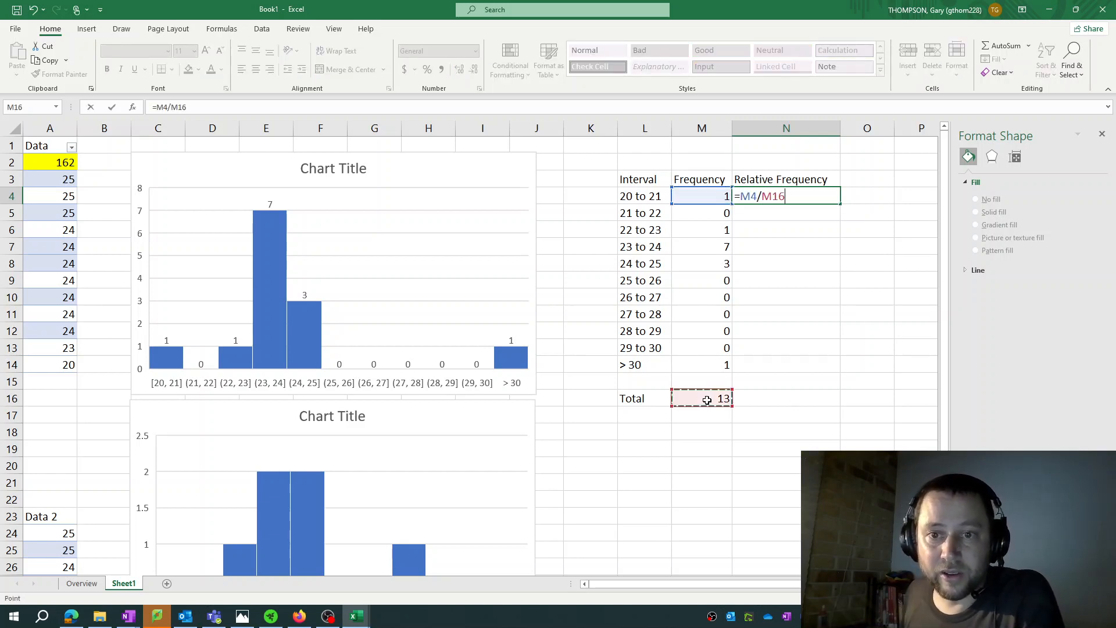
{"action": "key", "text": "Return"}
Inspect which cells the relative frequency formula in N4 refers to, including the total in M16
{"action": "key", "text": "Up"}
{"action": "key", "text": "F2"}
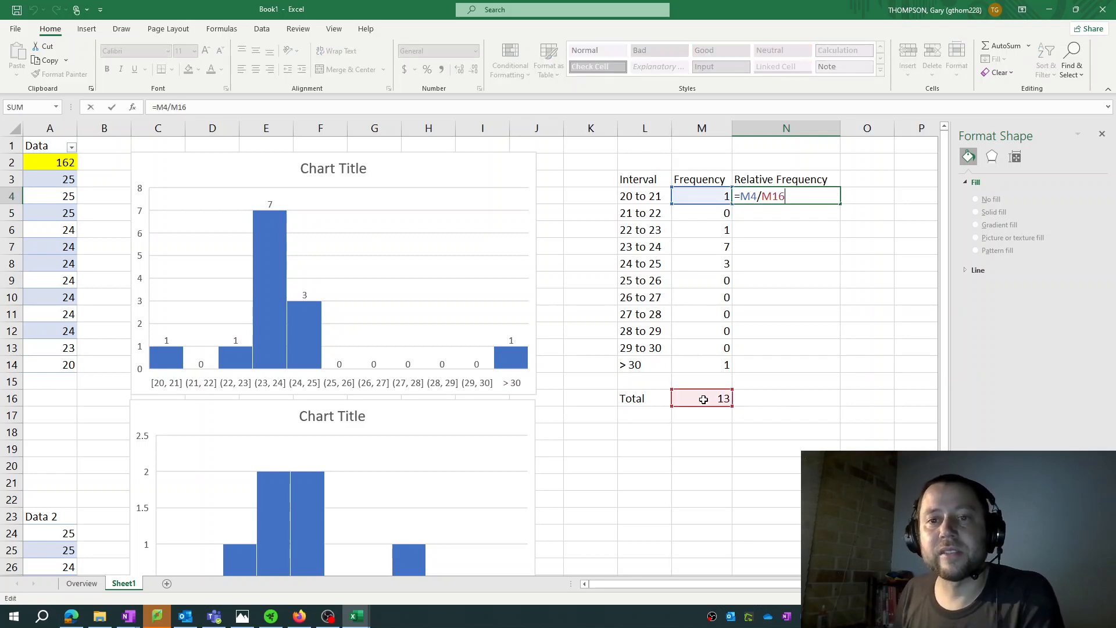
{"action": "key", "text": "Escape"}
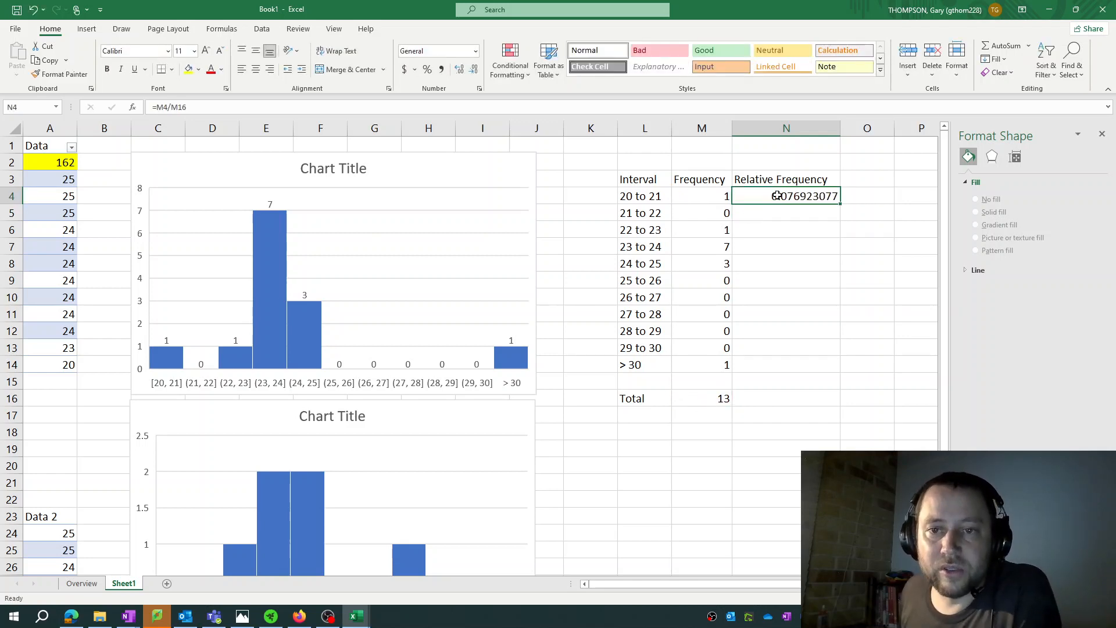
{"action": "left_click", "coordinate": [777, 370]}
{"action": "left_click", "coordinate": [780, 202]}
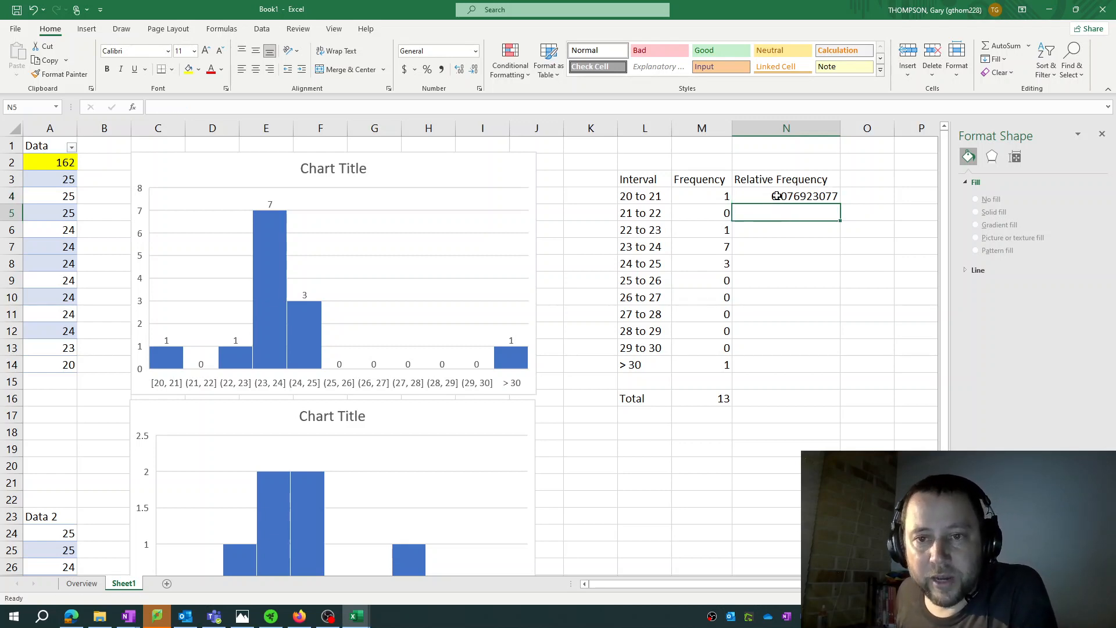
{"action": "left_click", "coordinate": [776, 195]}
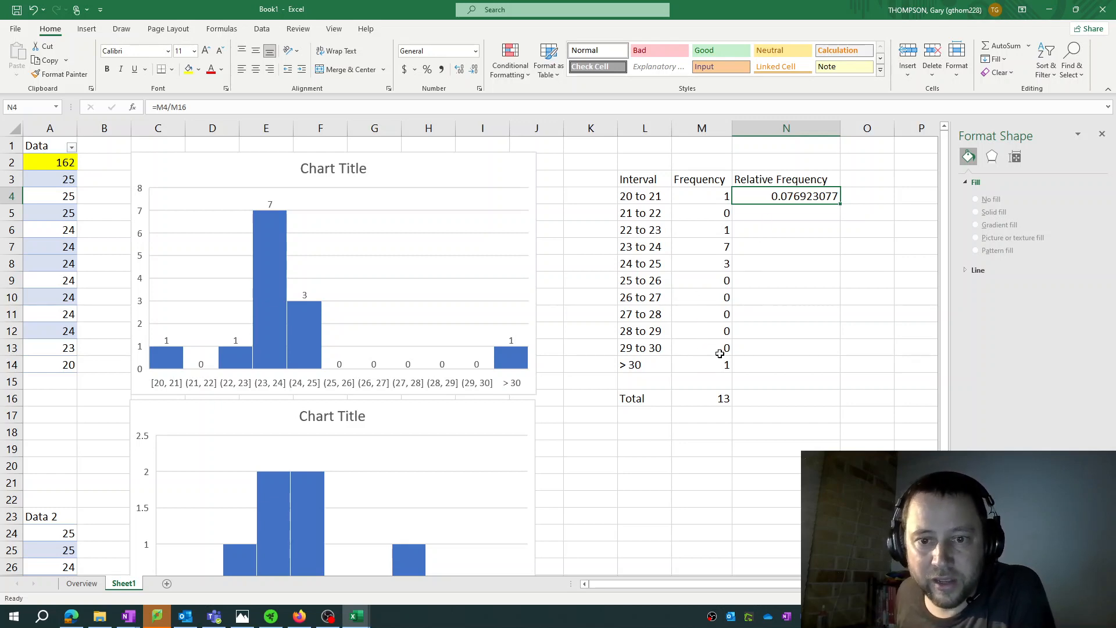
{"action": "left_click", "coordinate": [703, 396]}
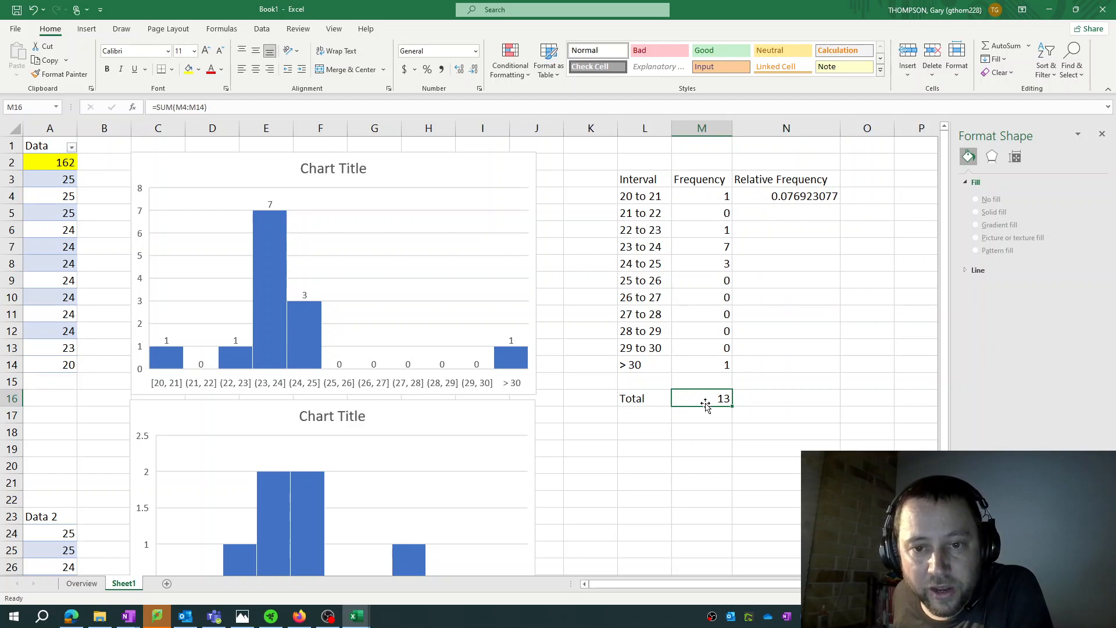
Make the total an absolute reference in N4, giving =M4/$M$16, and fill the formula down to N14
{"action": "left_click", "coordinate": [750, 200]}
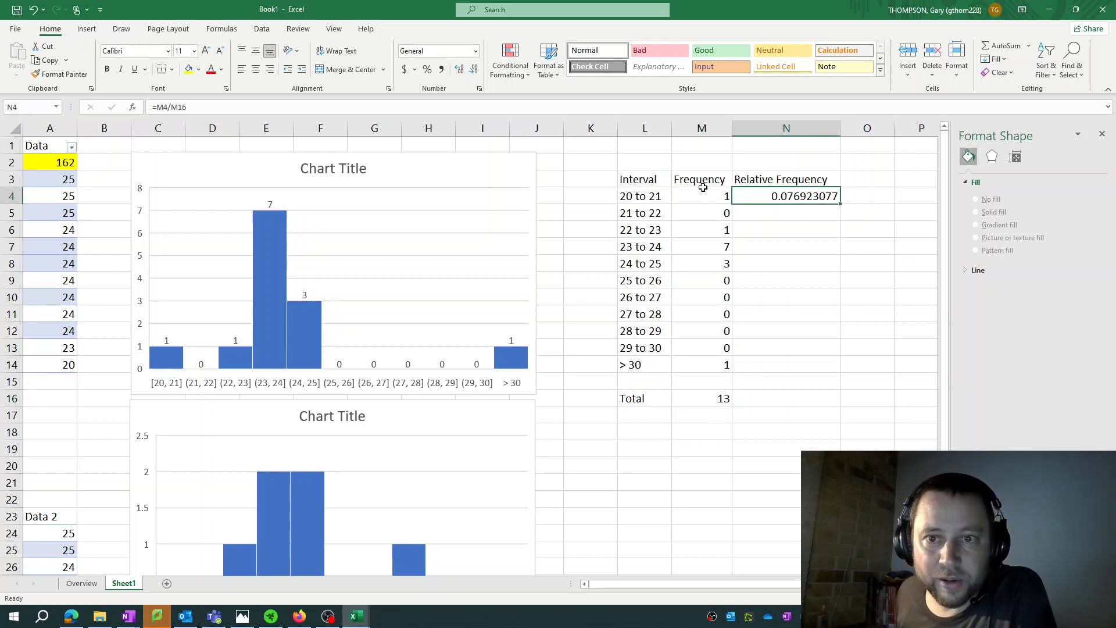
{"action": "left_click", "coordinate": [170, 106]}
{"action": "type", "text": "$M"}
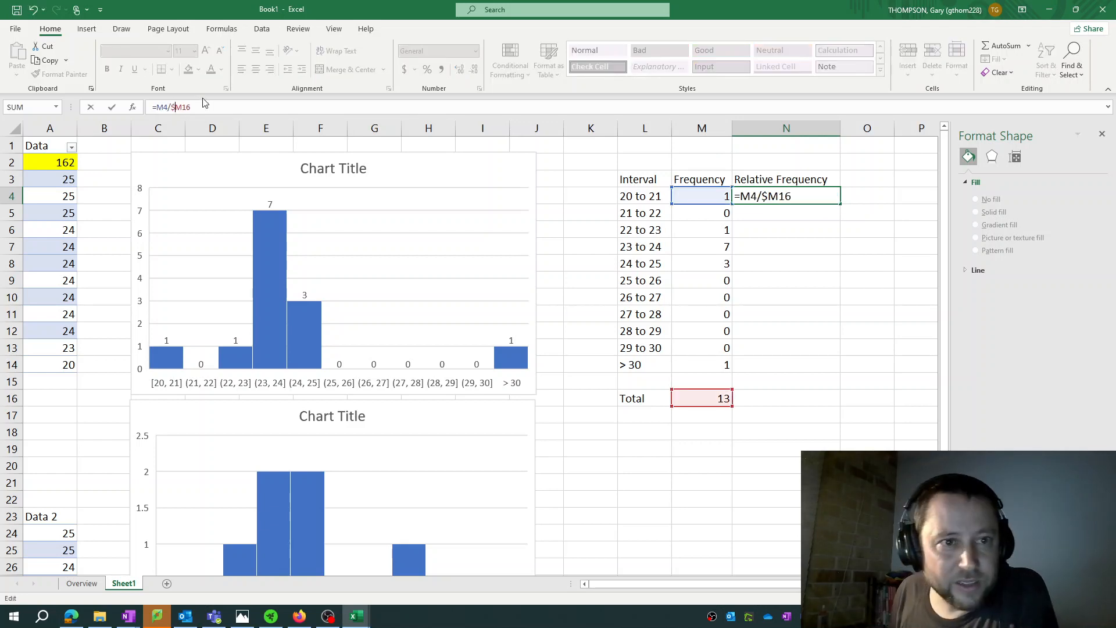
{"action": "type", "text": "$"}
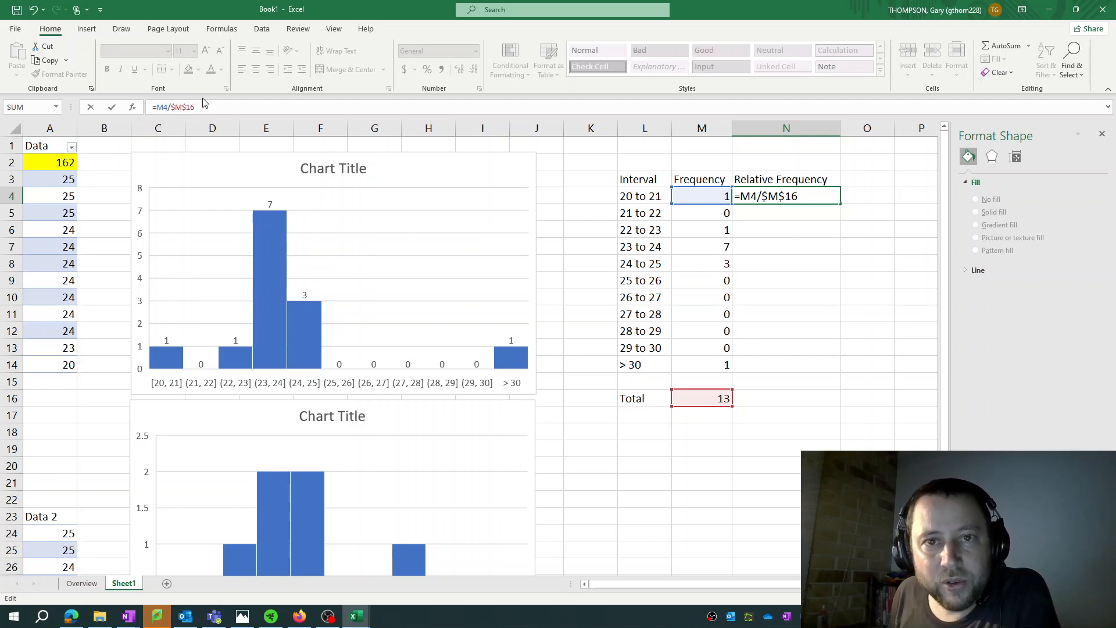
{"action": "key", "text": "Return"}
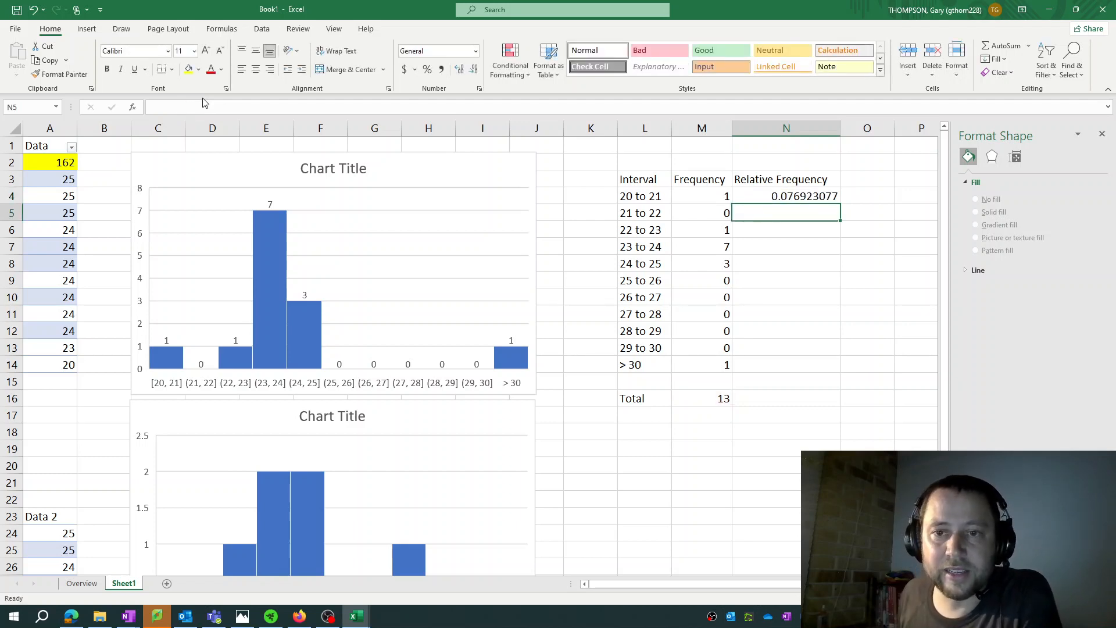
{"action": "left_click", "coordinate": [790, 195]}
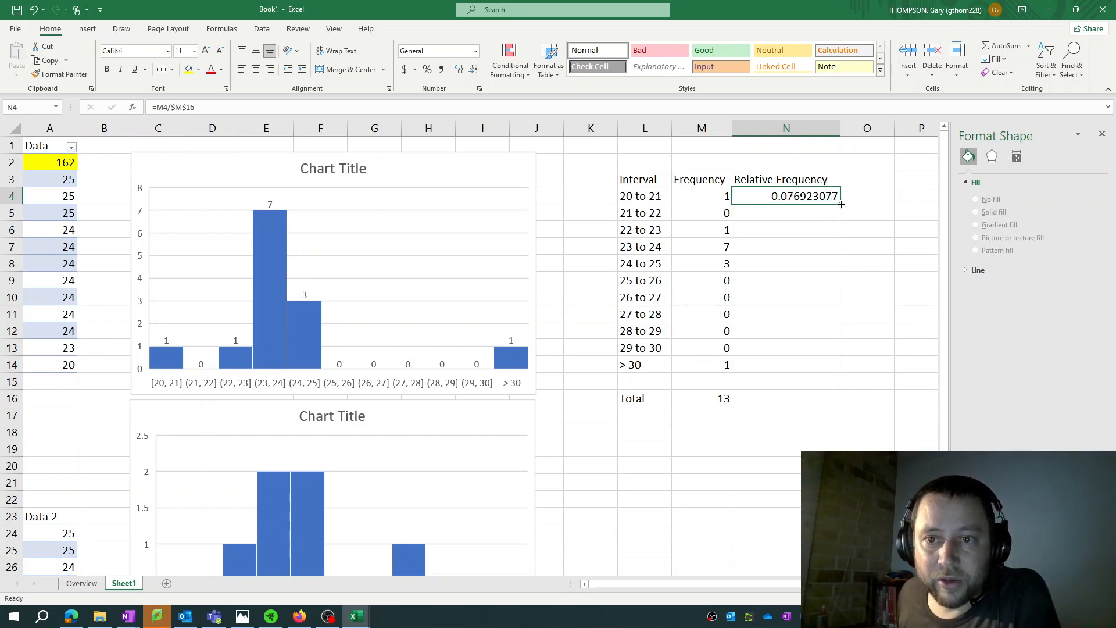
{"action": "left_click_drag", "start_coordinate": [841, 203], "coordinate": [841, 372]}
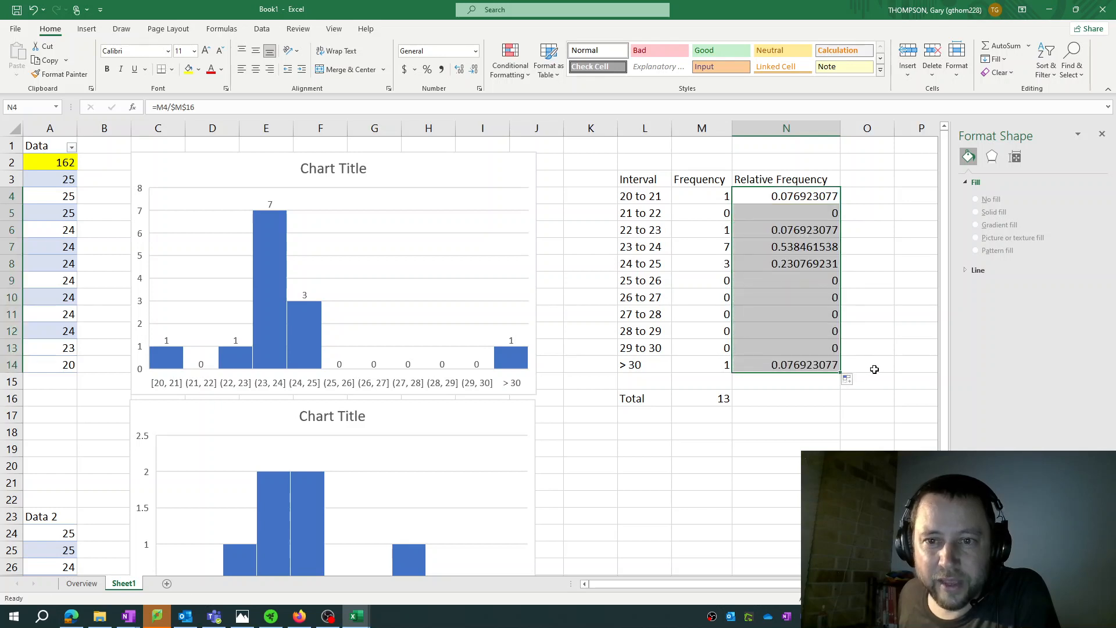
Examine the copied formulas in the Relative Frequency column to check how their cell references changed
{"action": "left_click", "coordinate": [808, 244]}
{"action": "left_click", "coordinate": [791, 197]}
{"action": "left_click", "coordinate": [791, 231]}
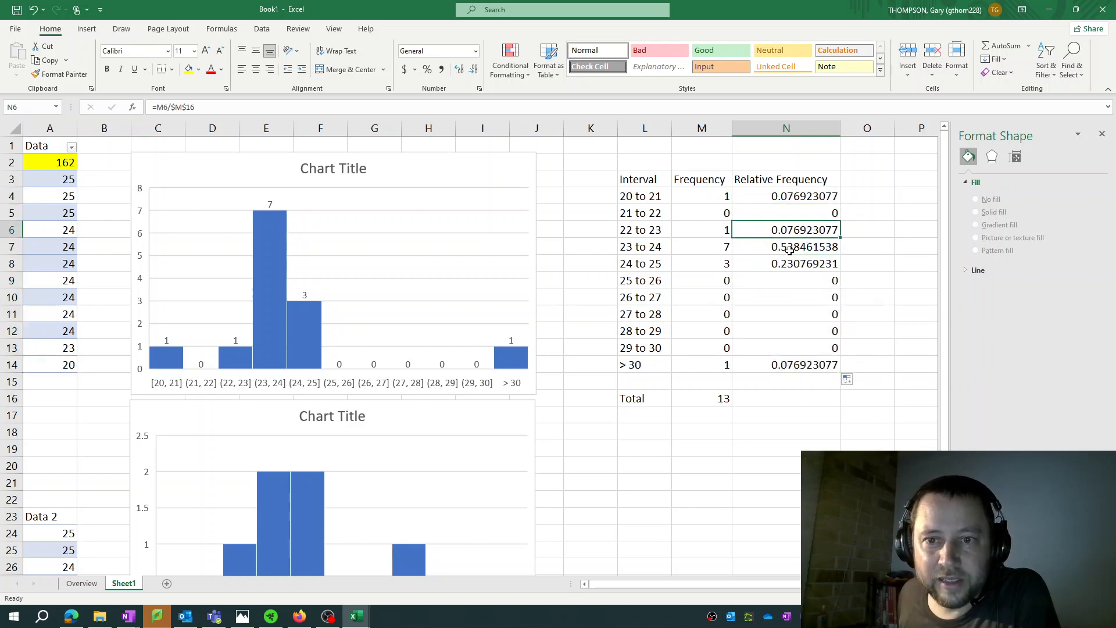
{"action": "left_click", "coordinate": [790, 247]}
{"action": "left_click", "coordinate": [789, 265]}
{"action": "left_click", "coordinate": [786, 198]}
{"action": "left_click", "coordinate": [786, 215]}
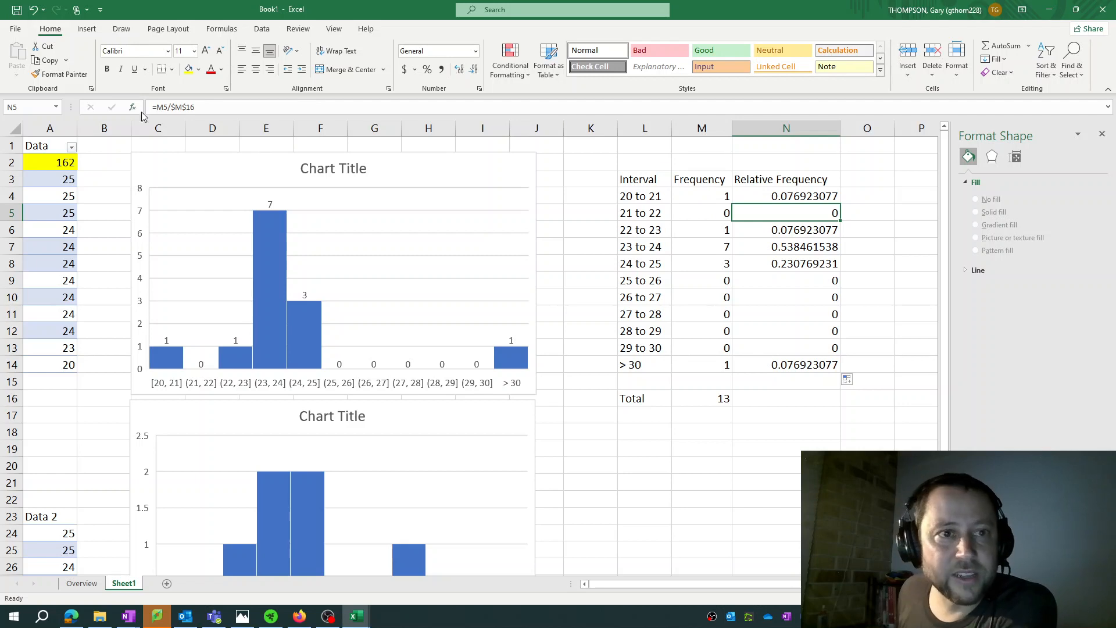
{"action": "key", "text": "Down"}
{"action": "key", "text": "Down"}
{"action": "key", "text": "Down"}
{"action": "key", "text": "Down"}
{"action": "key", "text": "Down"}
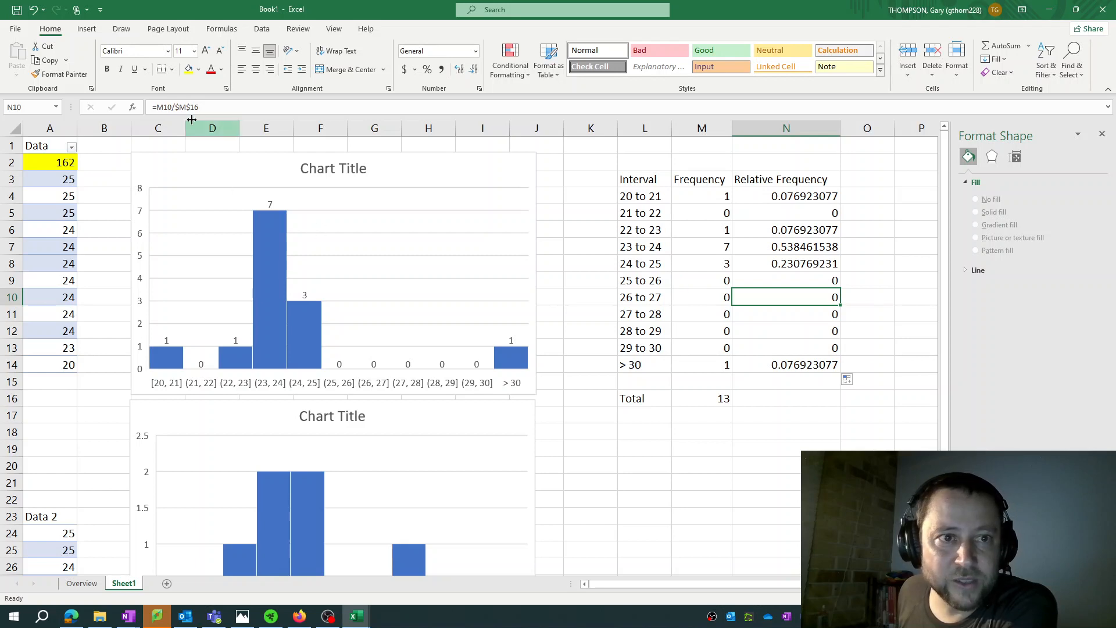
Check the last relative frequency formula in N14 against the frequency in M14 and the total in M16
{"action": "key", "text": "Down"}
{"action": "key", "text": "Down"}
{"action": "key", "text": "Down"}
{"action": "key", "text": "Down"}
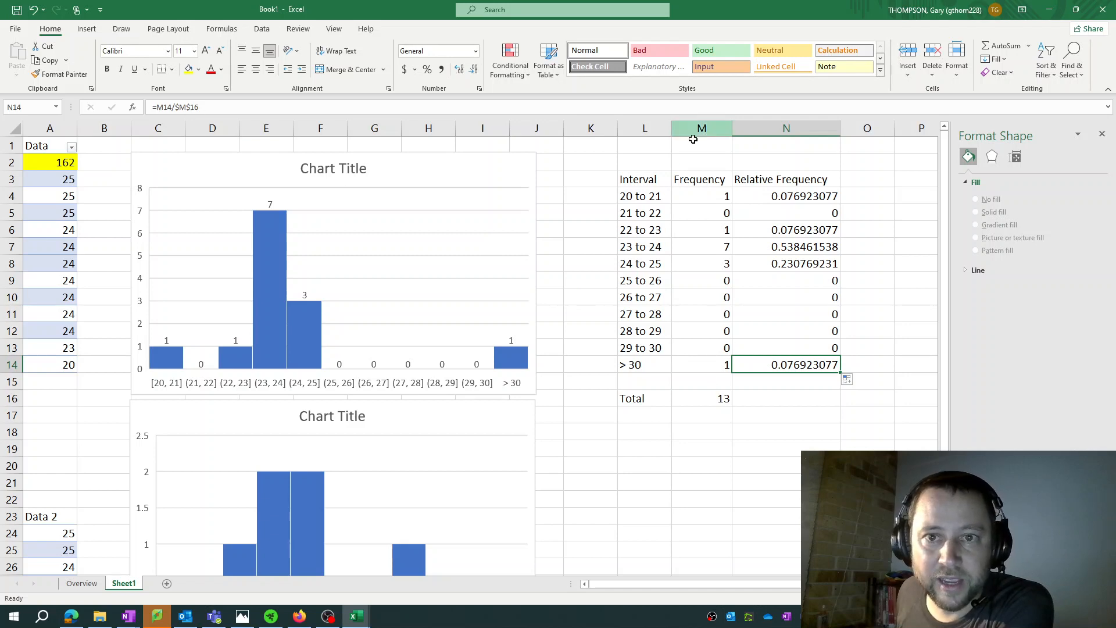
{"action": "left_click", "coordinate": [713, 366]}
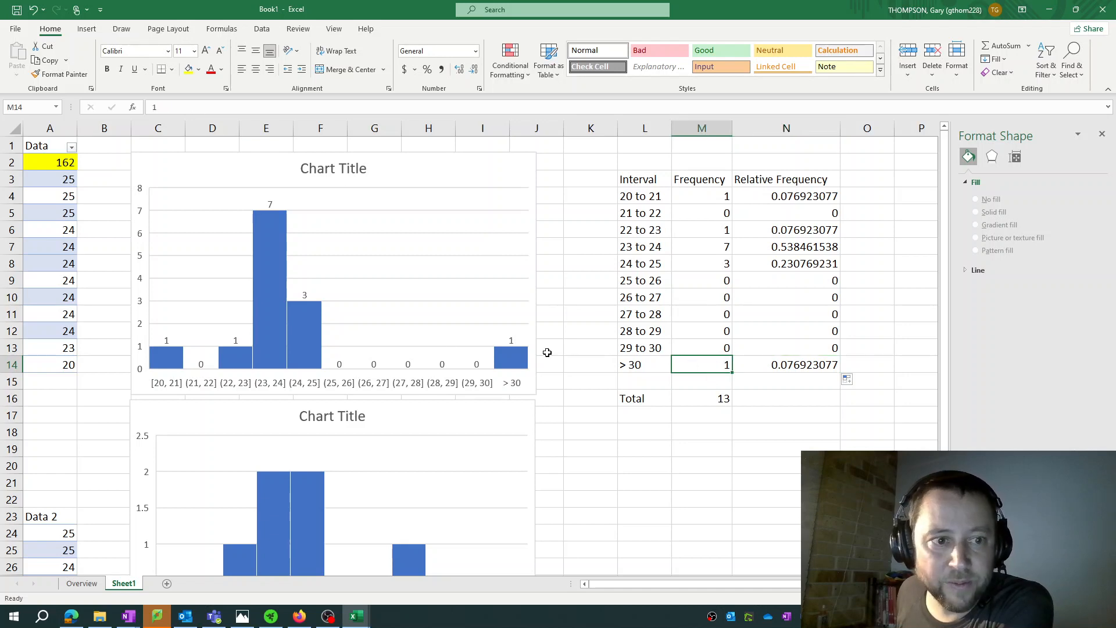
{"action": "left_click", "coordinate": [758, 365]}
{"action": "left_click", "coordinate": [711, 398]}
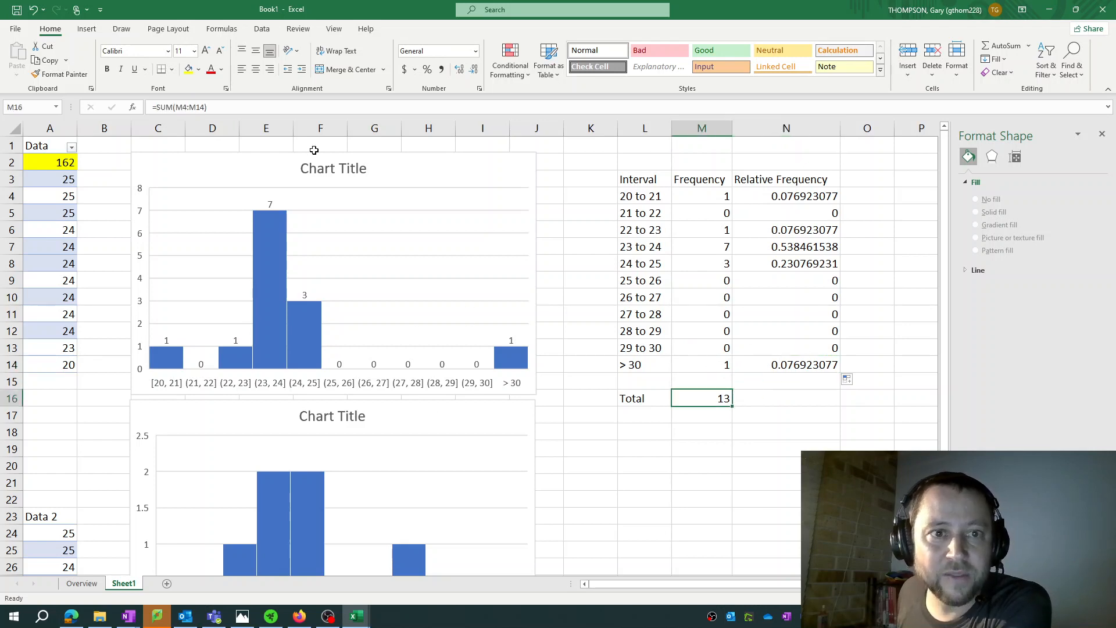
{"action": "left_click", "coordinate": [803, 363]}
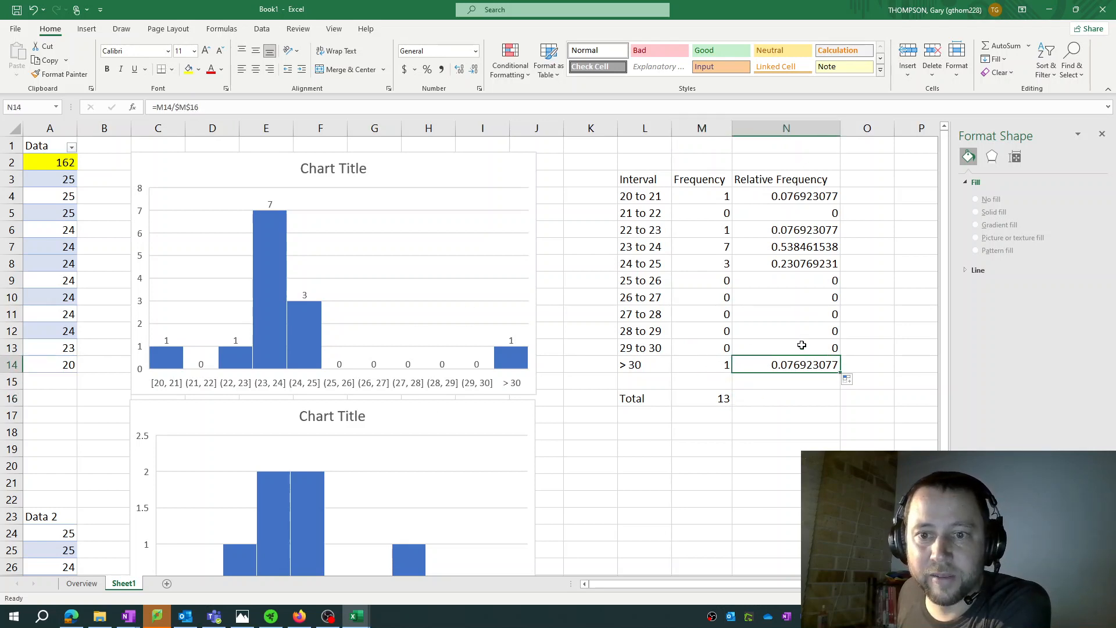
Format the relative frequencies in N4 to N14 as percentages with two decimal places
{"action": "left_click", "coordinate": [794, 197]}
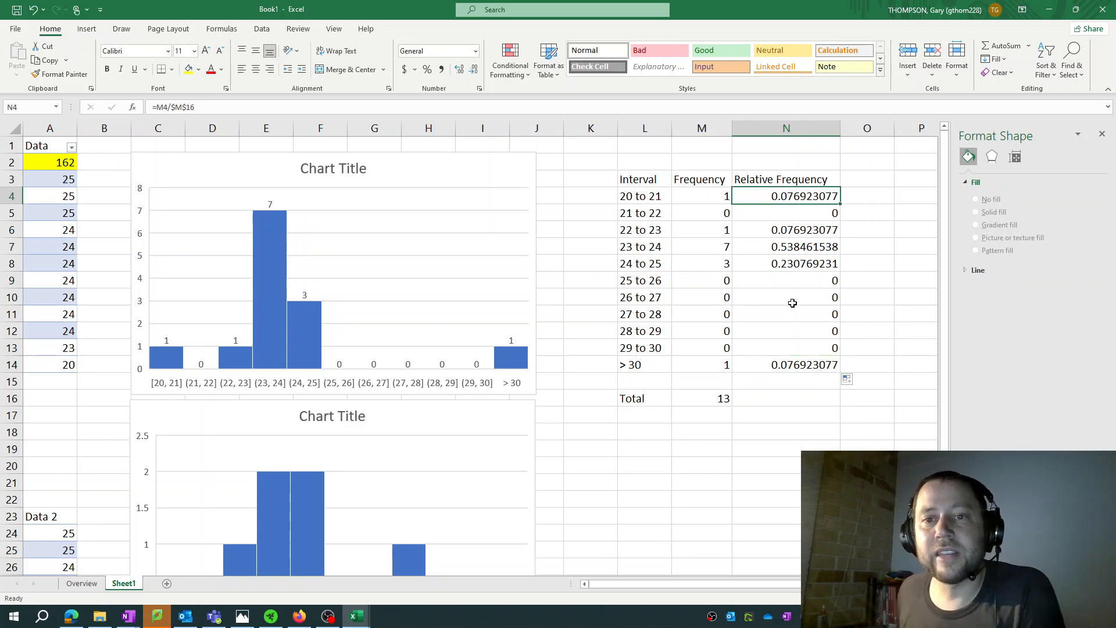
{"action": "left_click", "coordinate": [790, 358], "text": "shift"}
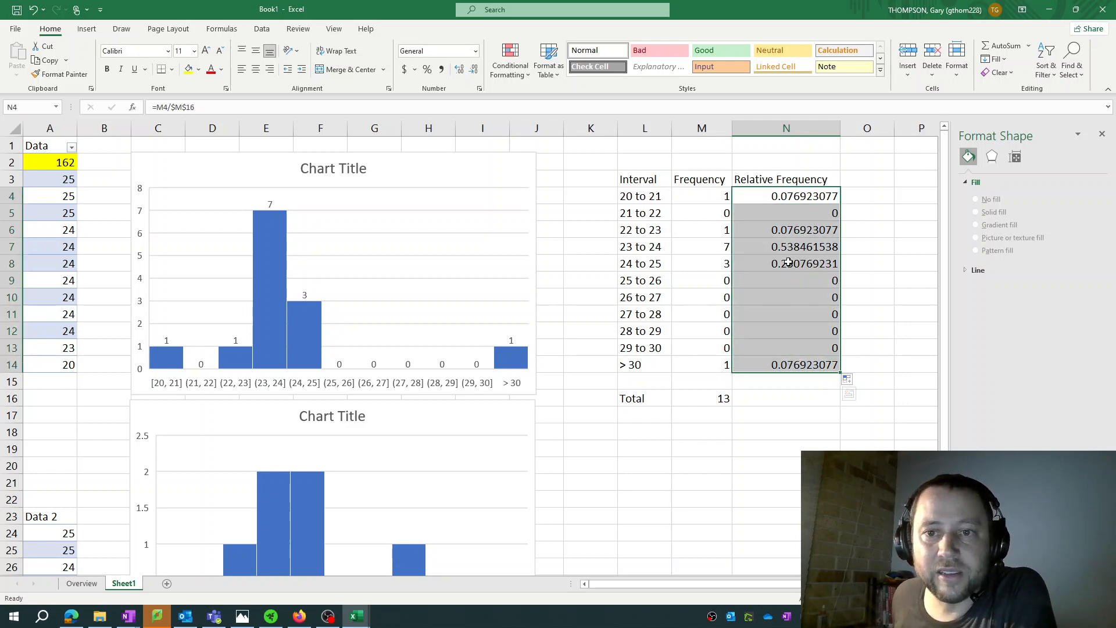
{"action": "left_click", "coordinate": [429, 70]}
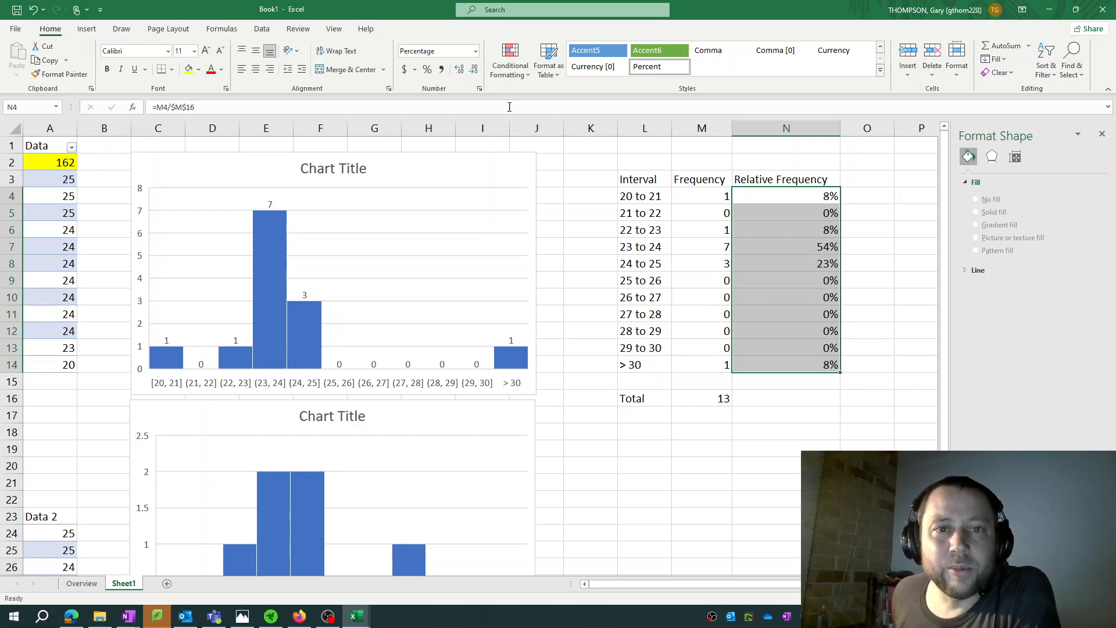
{"action": "left_click", "coordinate": [460, 70]}
{"action": "left_click", "coordinate": [459, 70]}
{"action": "left_click", "coordinate": [460, 69]}
{"action": "left_click", "coordinate": [459, 70]}
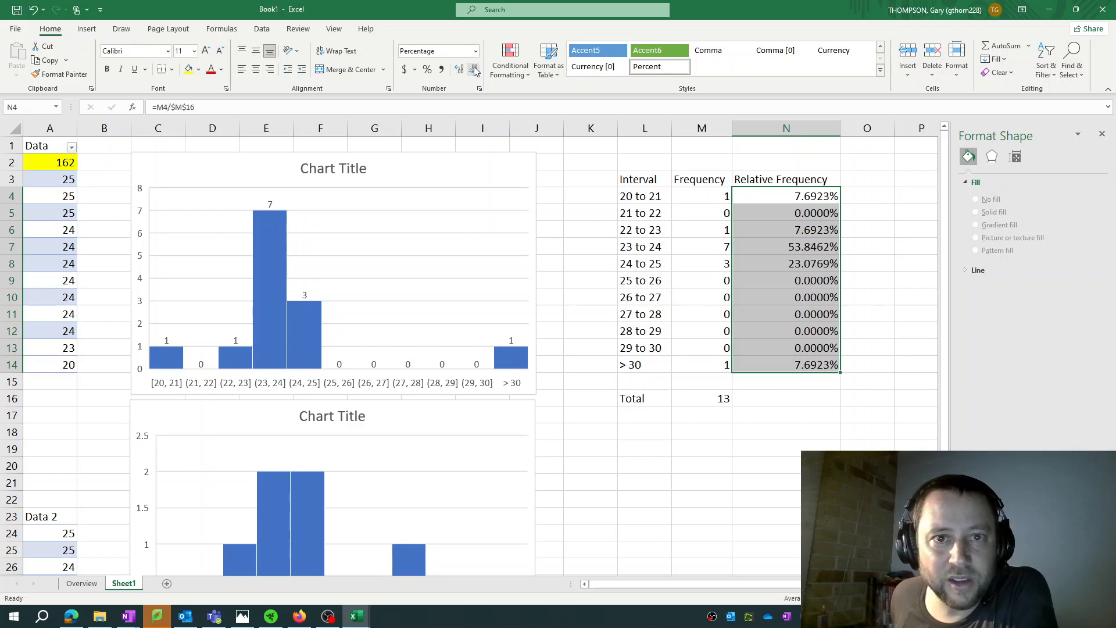
{"action": "left_click", "coordinate": [474, 70]}
{"action": "left_click", "coordinate": [474, 70]}
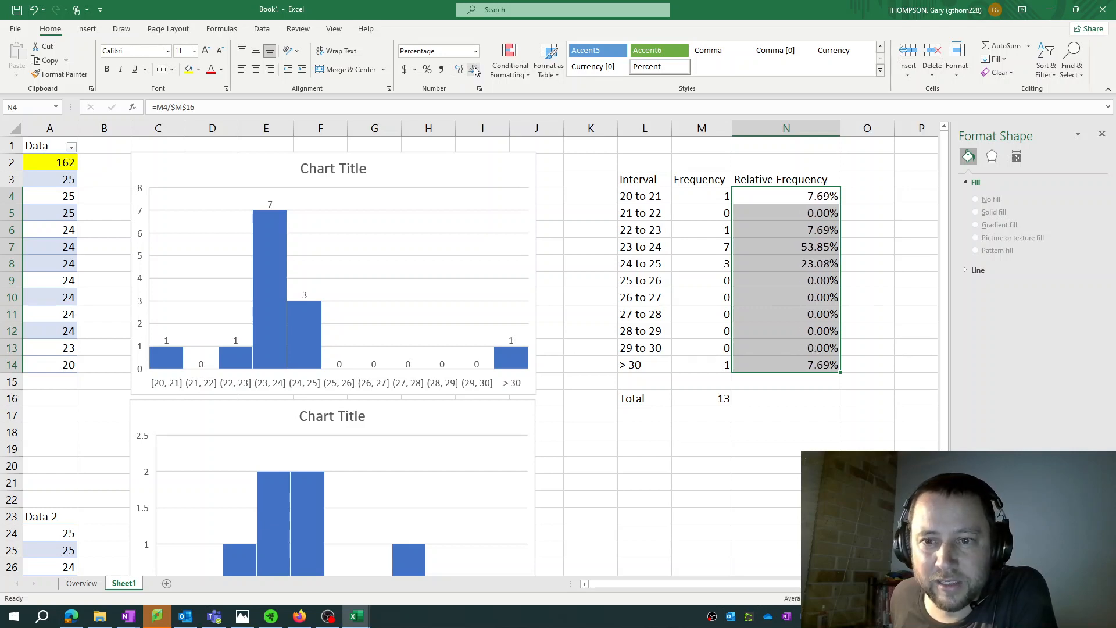
{"action": "left_click", "coordinate": [761, 380]}
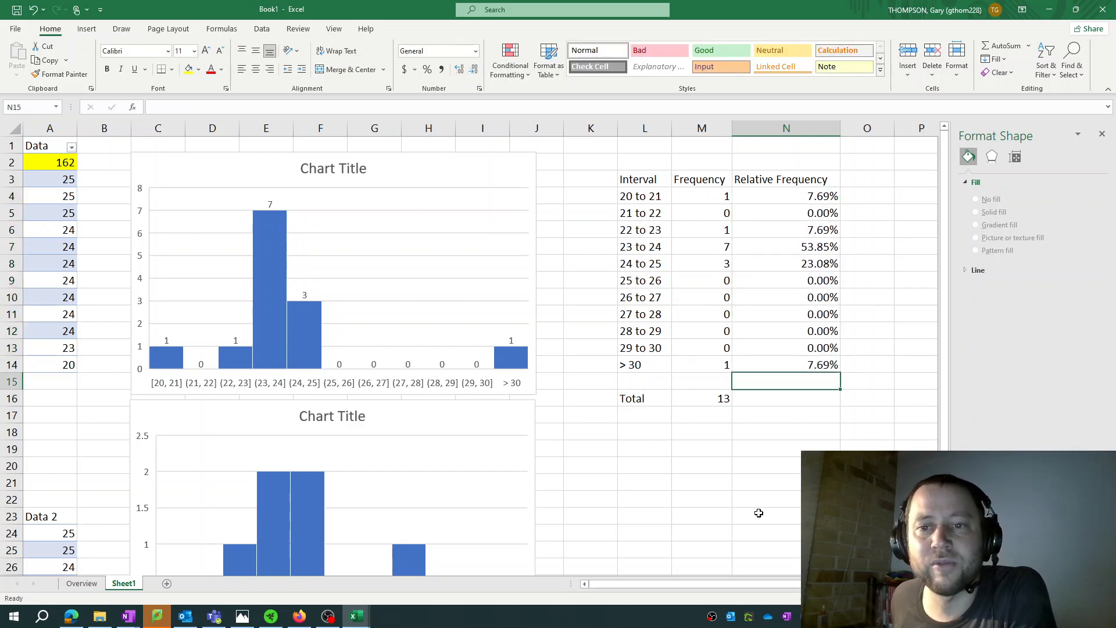